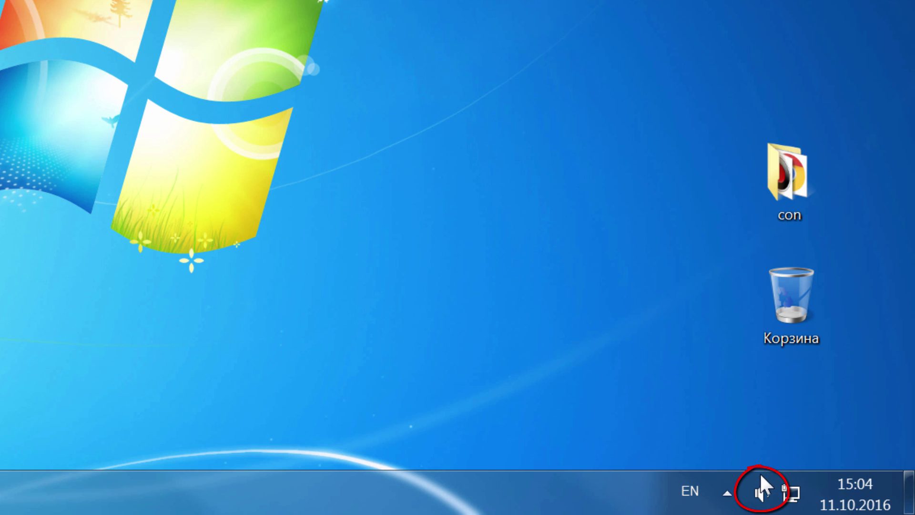
Step: Raise the speaker volume to about half of the scale and unmute the sound
left_click(761, 490)
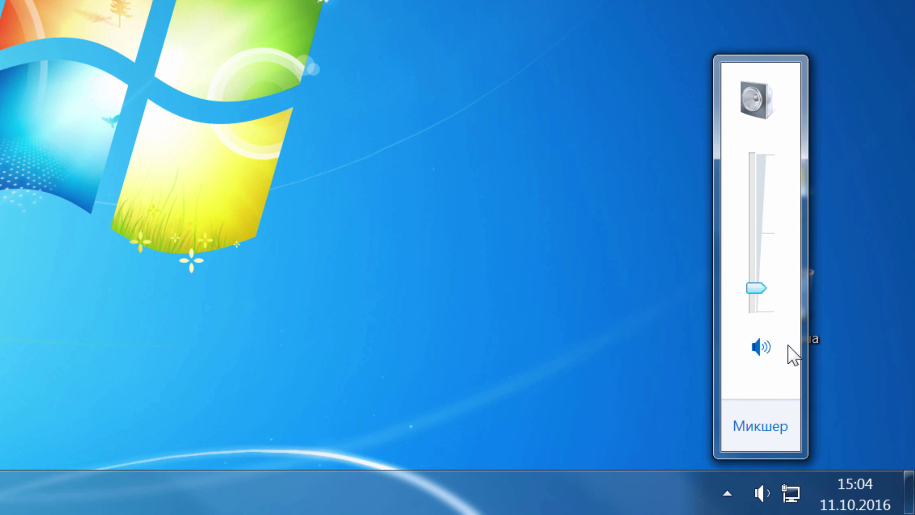
left_click_drag(763, 292, 759, 236)
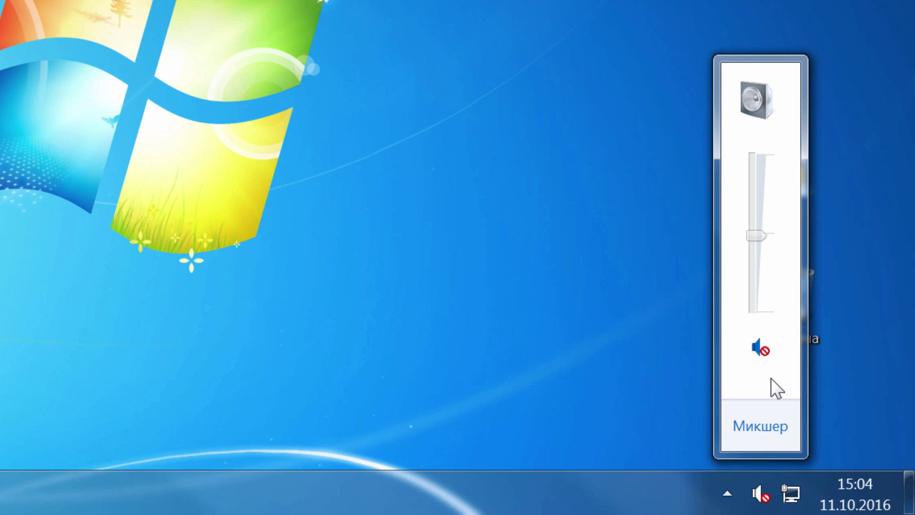
left_click(763, 356)
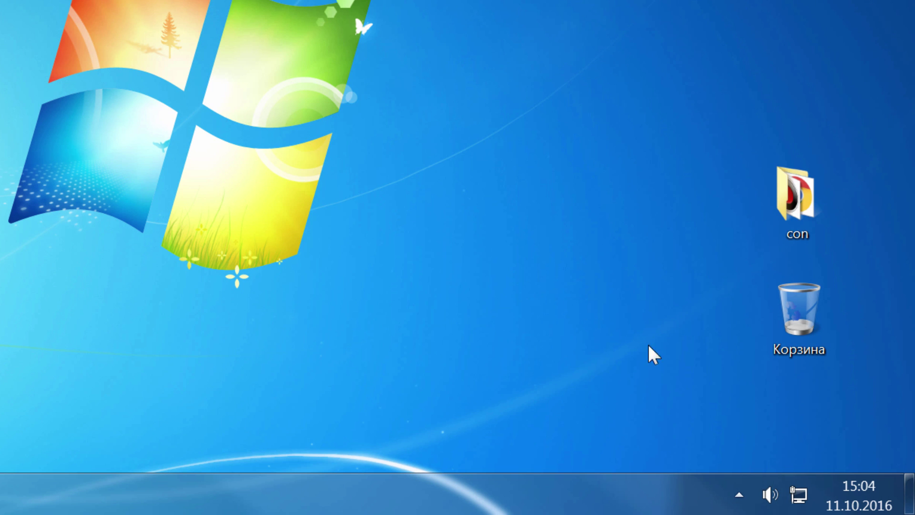
Step: Open the volume mixer to check the levels of the device and applications, and close it
right_click(770, 491)
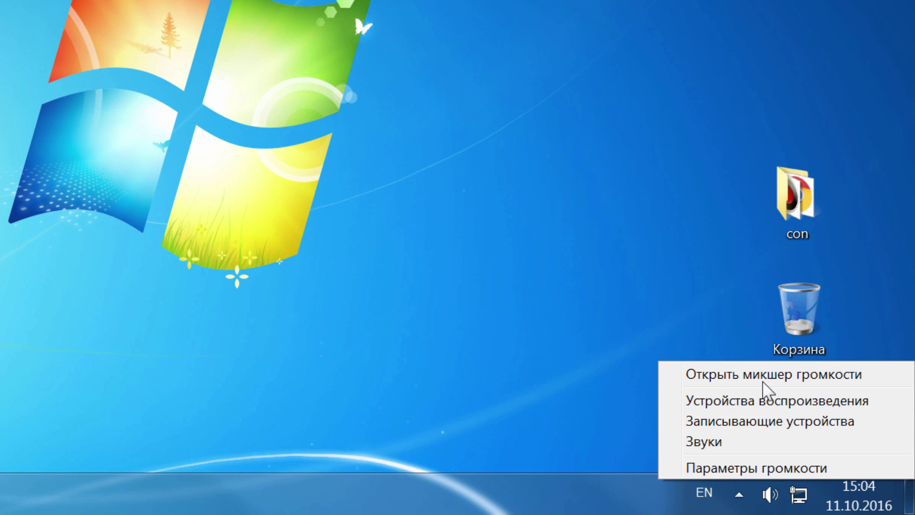
left_click(697, 377)
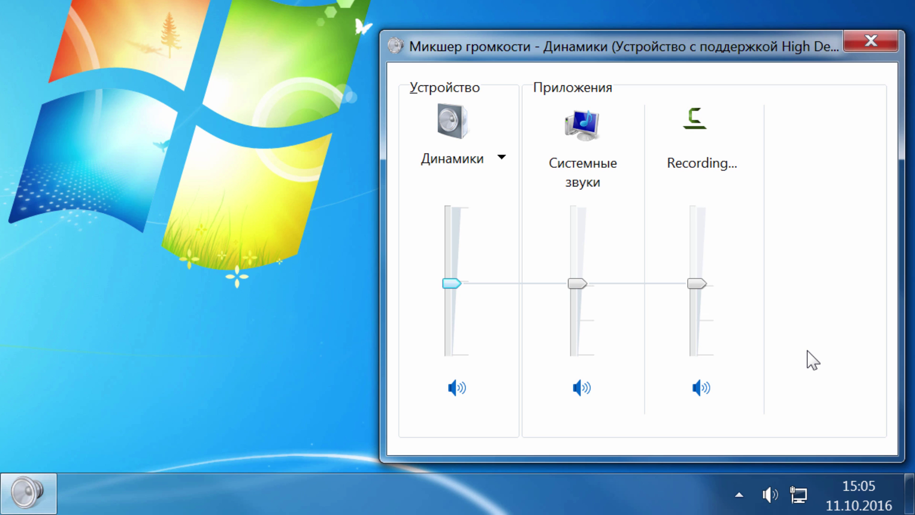
left_click(872, 42)
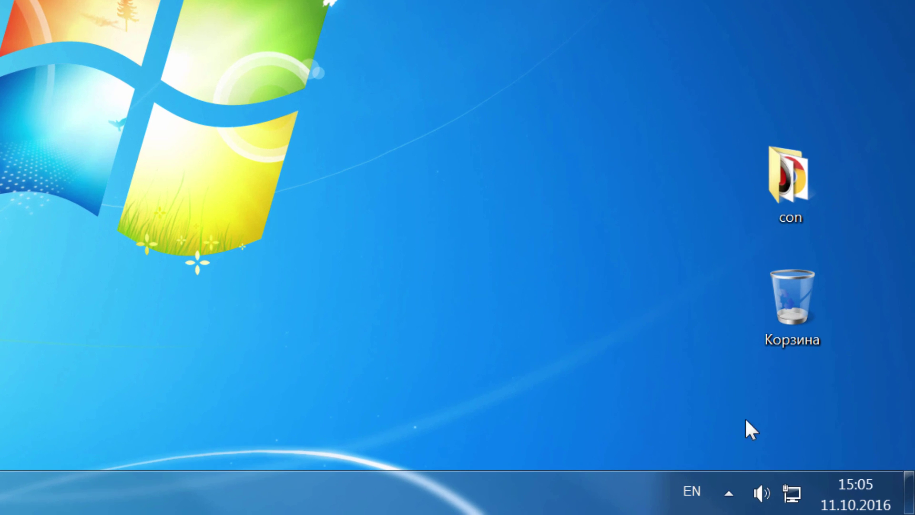
Step: Open the playback devices list and set the speakers (Динамики) as the default playback device
right_click(758, 481)
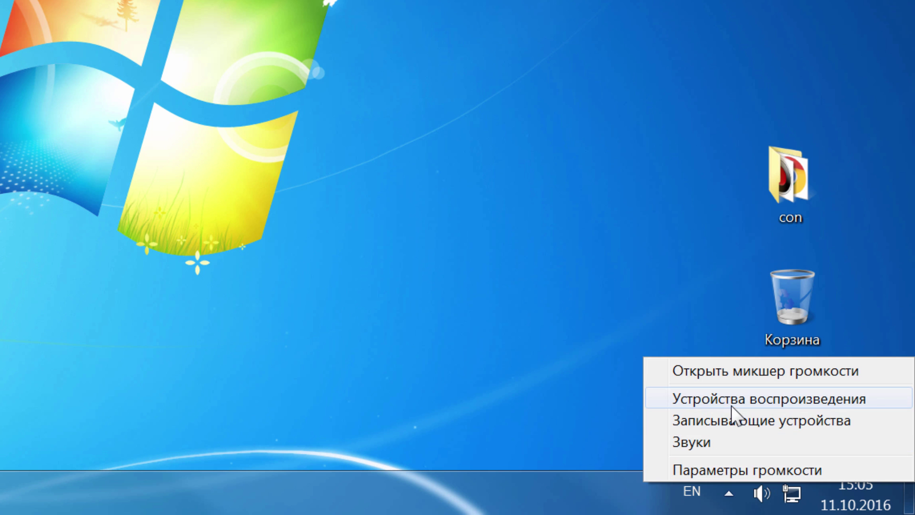
left_click(800, 399)
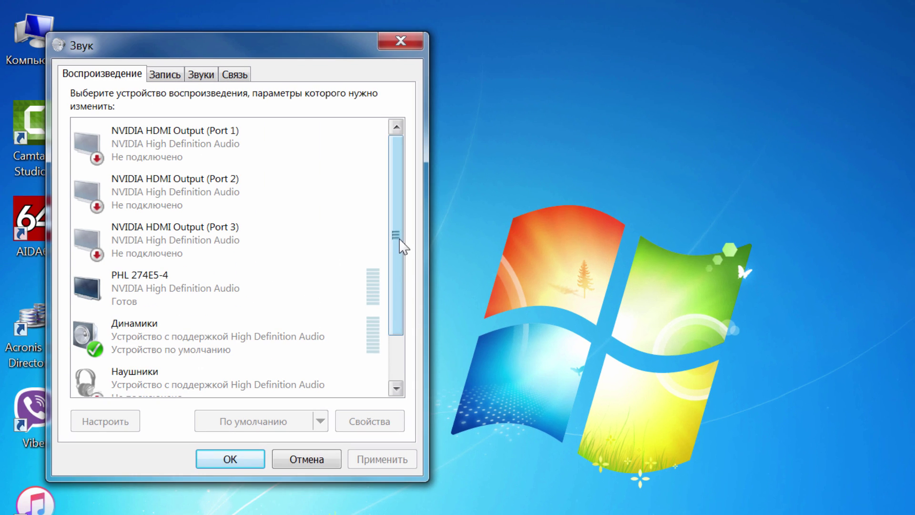
left_click_drag(401, 241, 395, 296)
left_click(233, 292)
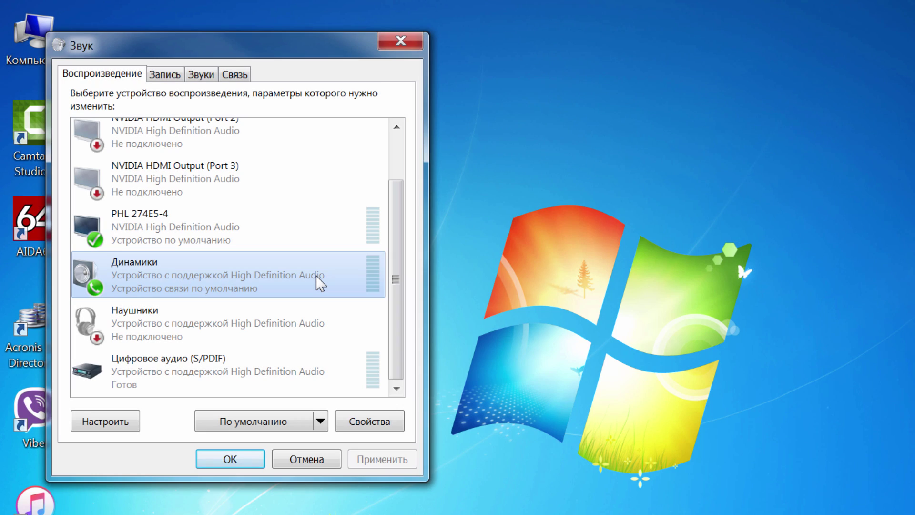
right_click(183, 276)
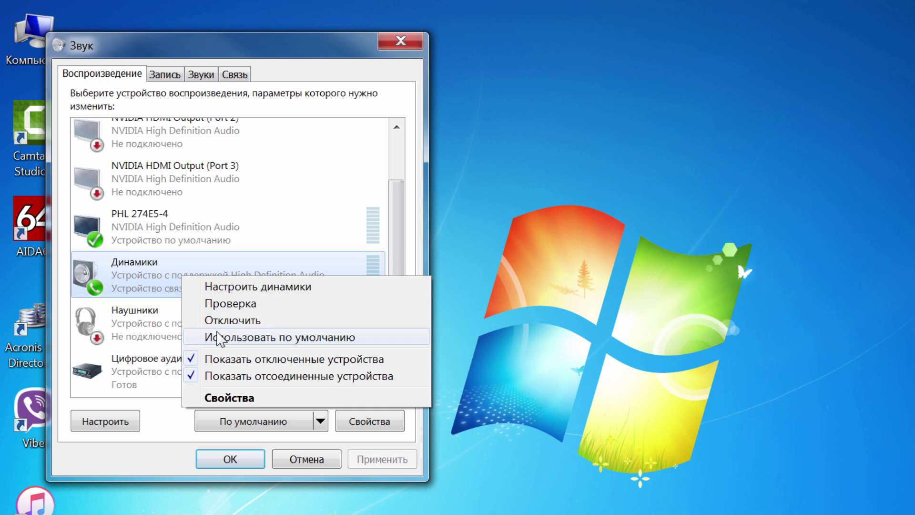
left_click(330, 336)
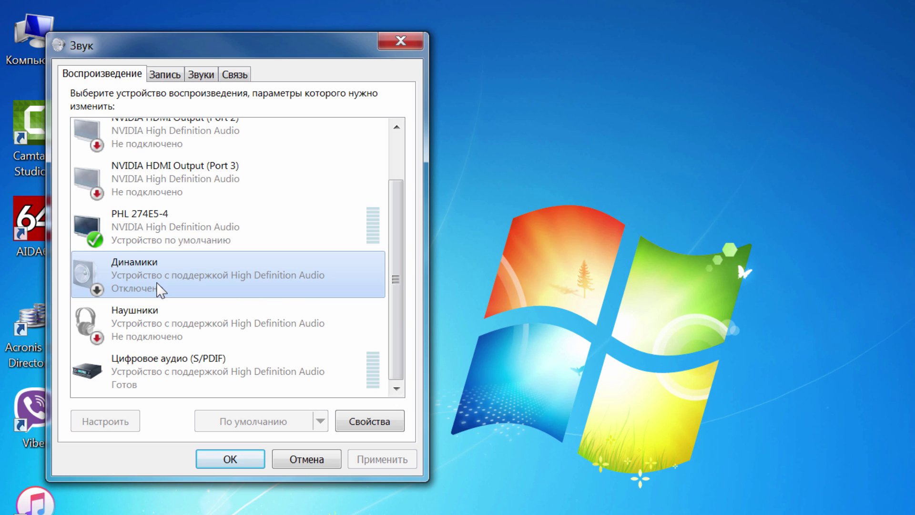
Step: Enable the disabled speakers (Динамики) in the list of playback devices
right_click(240, 276)
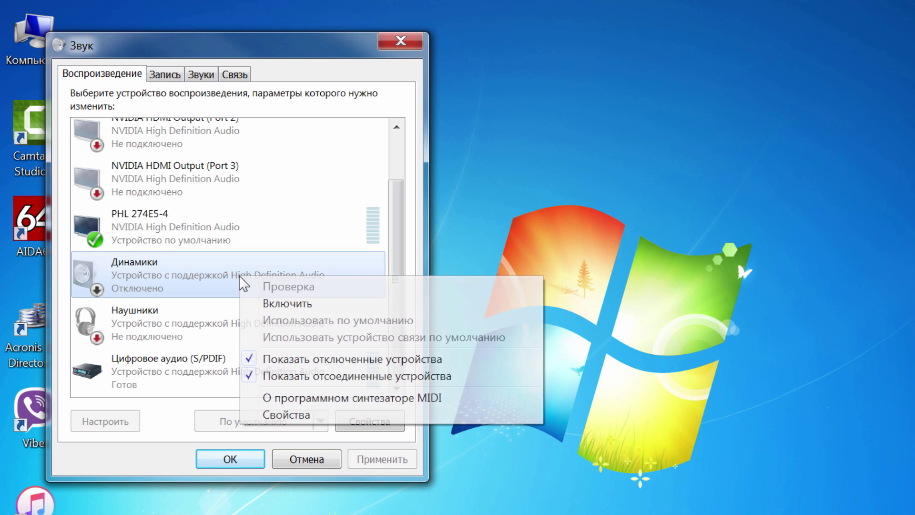
left_click(320, 303)
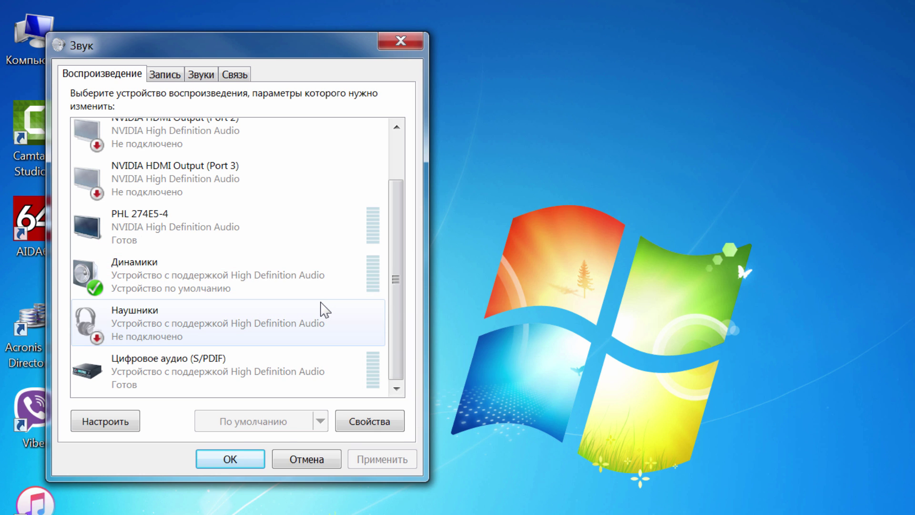
left_click(283, 288)
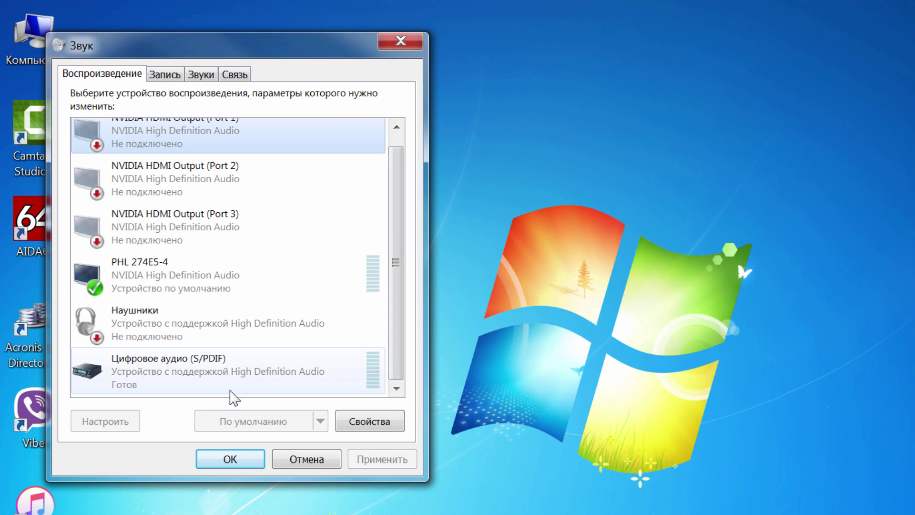
Step: Show disabled devices in the playback list and enable the speakers (Динамики)
right_click(190, 396)
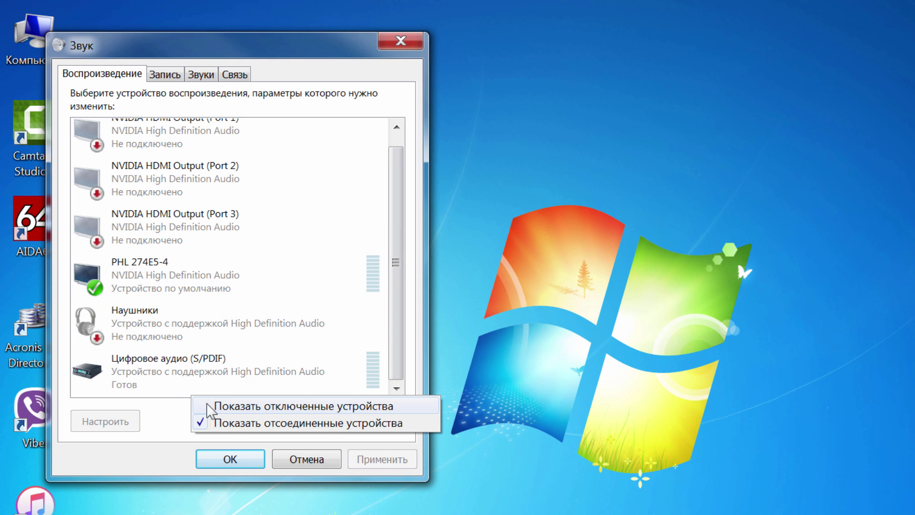
left_click(299, 406)
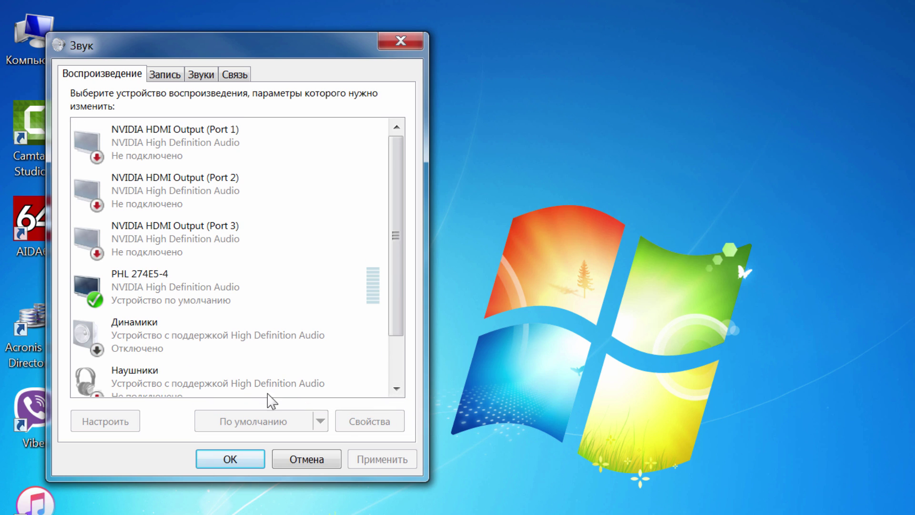
left_click(223, 340)
right_click(224, 339)
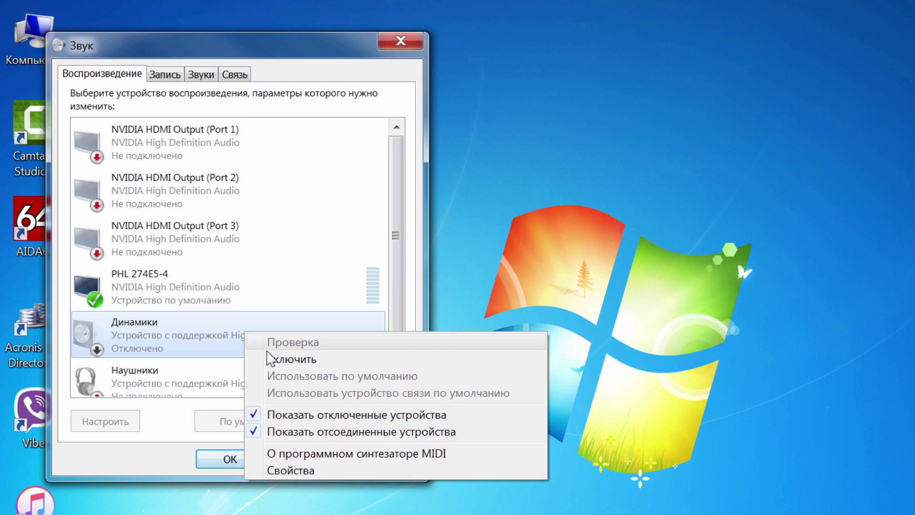
left_click(270, 361)
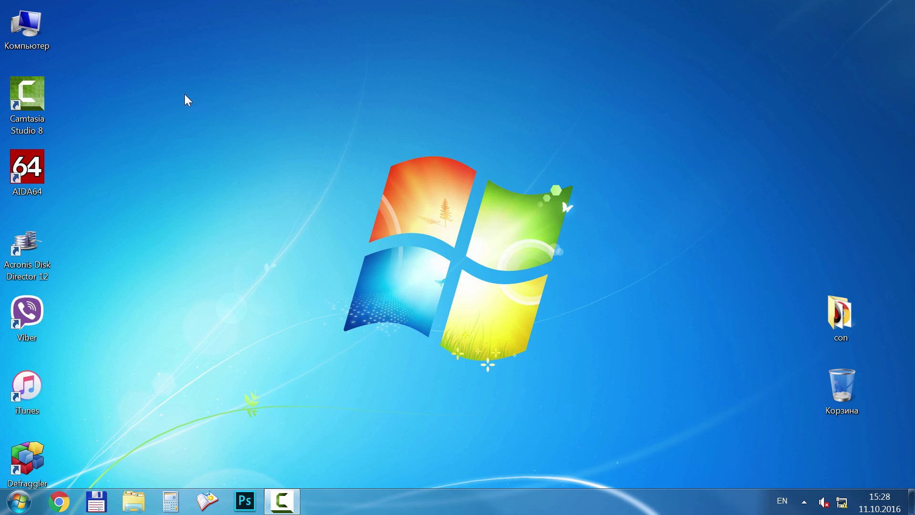
Step: Open Device Manager (Диспетчер устройств) from the properties of the Computer desktop item
right_click(40, 41)
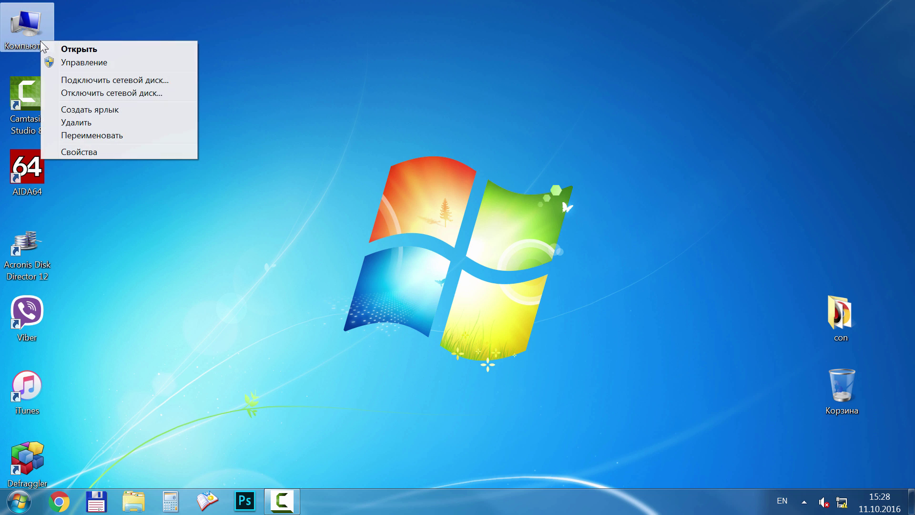
left_click(97, 152)
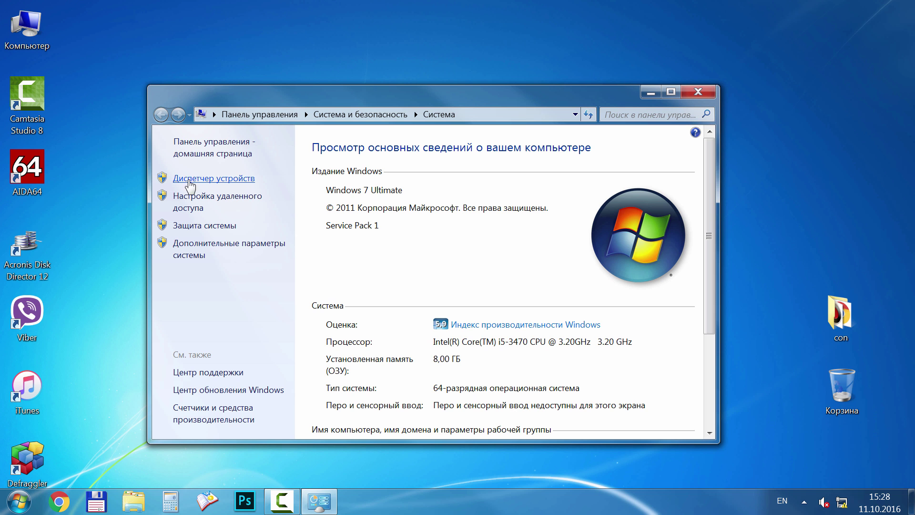
left_click(237, 180)
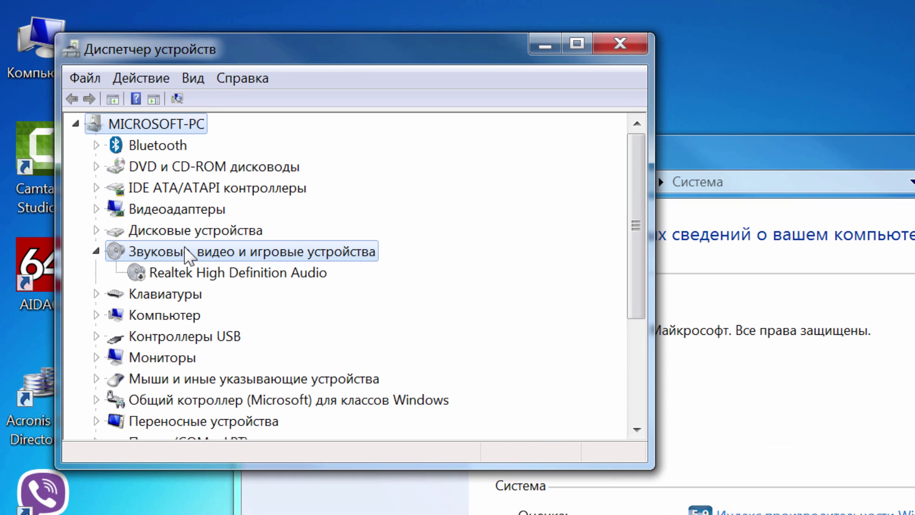
Step: Enable the disabled Realtek High Definition Audio device under the sound, video and game devices
left_click(185, 249)
left_click(206, 273)
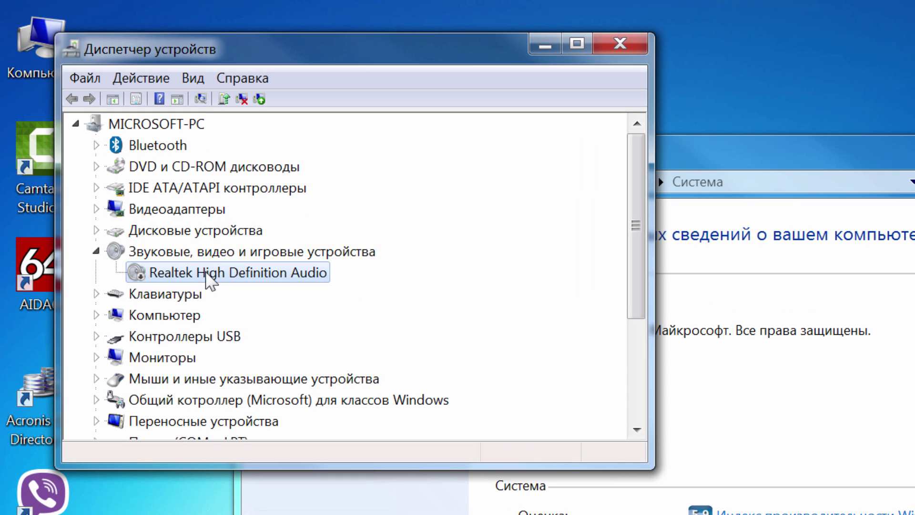
right_click(277, 274)
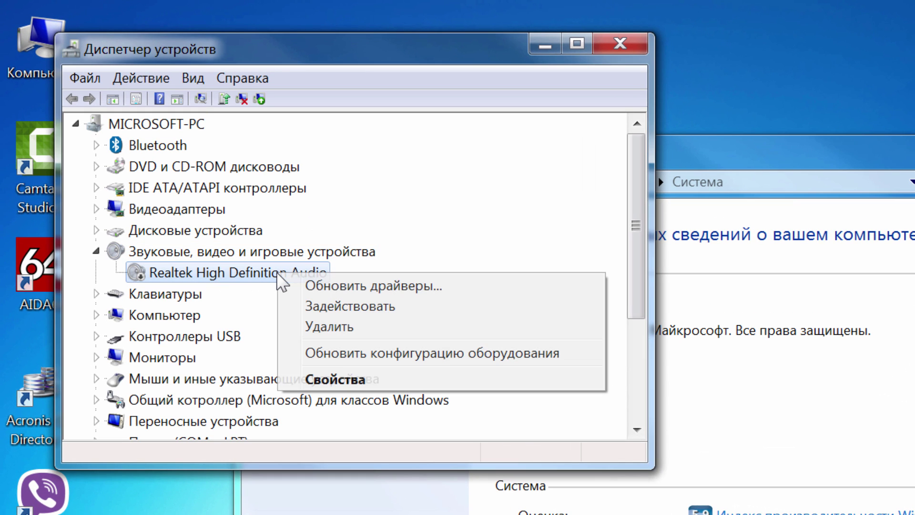
left_click(356, 307)
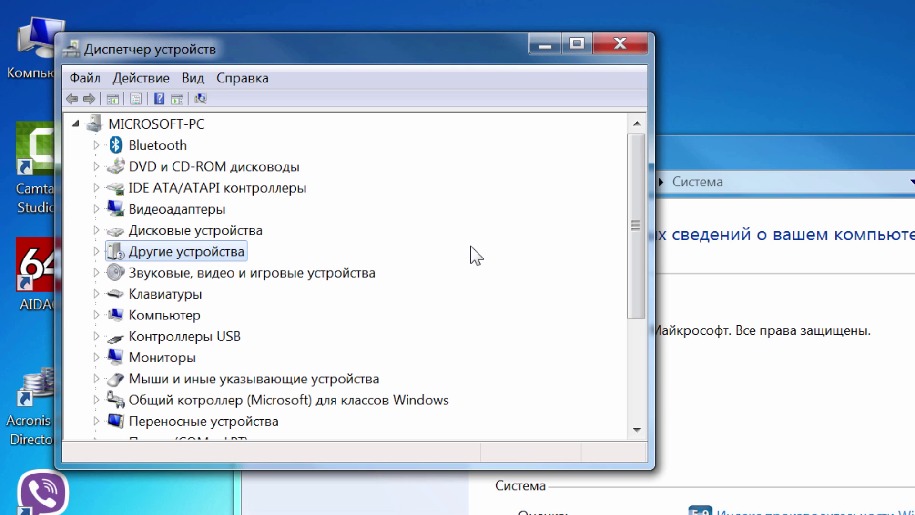
Step: Expand the Other devices category (Другие устройства) and select the first device listed in it
double_click(183, 252)
left_click(184, 273)
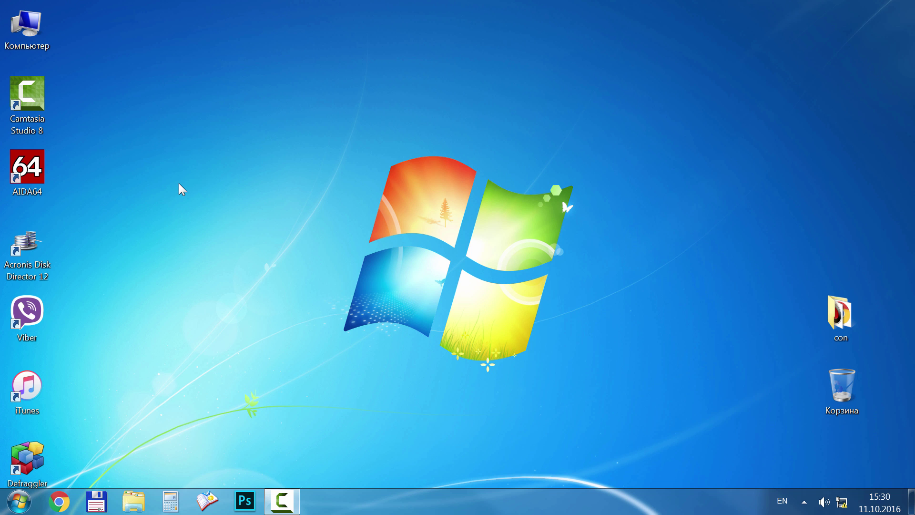
Step: Open the system properties of the Computer desktop item again and launch Device Manager from there
left_click(38, 46)
right_click(33, 28)
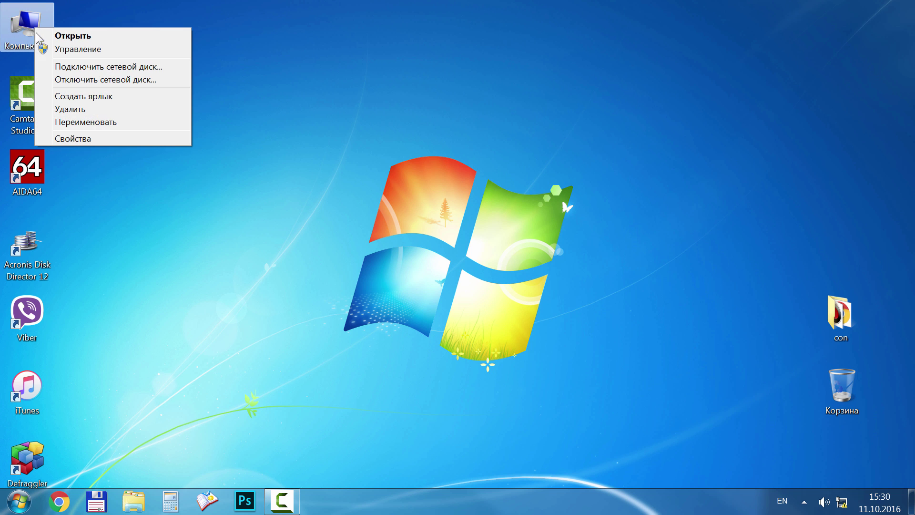
left_click(71, 137)
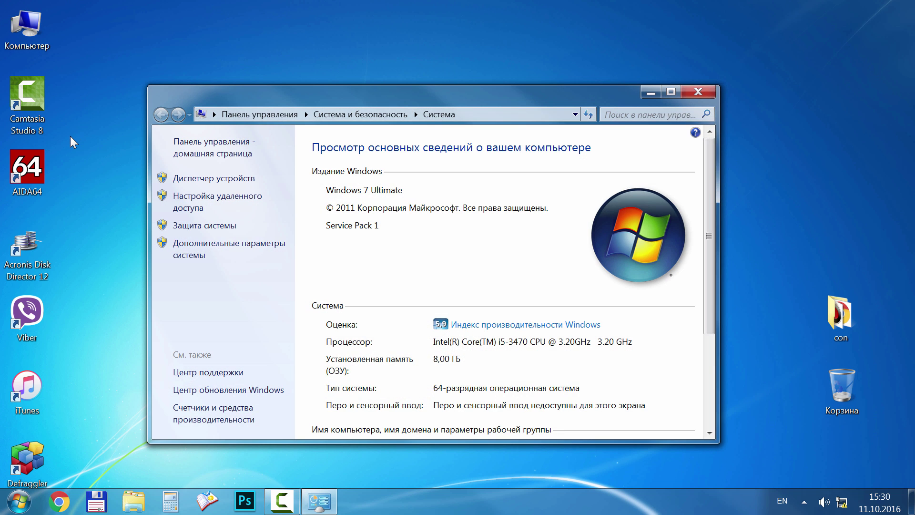
left_click(223, 181)
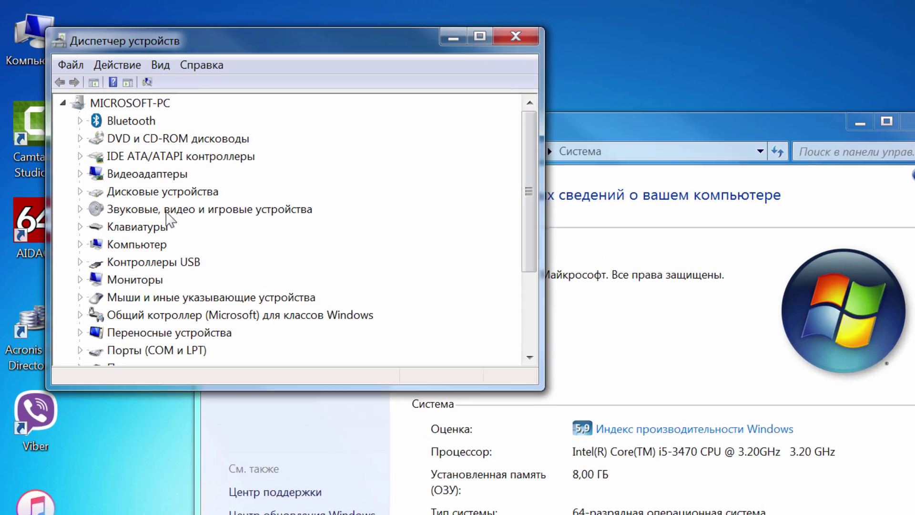
Step: Expand the sound, video and game devices and open the properties of Realtek High Definition Audio
double_click(127, 161)
left_click(184, 245)
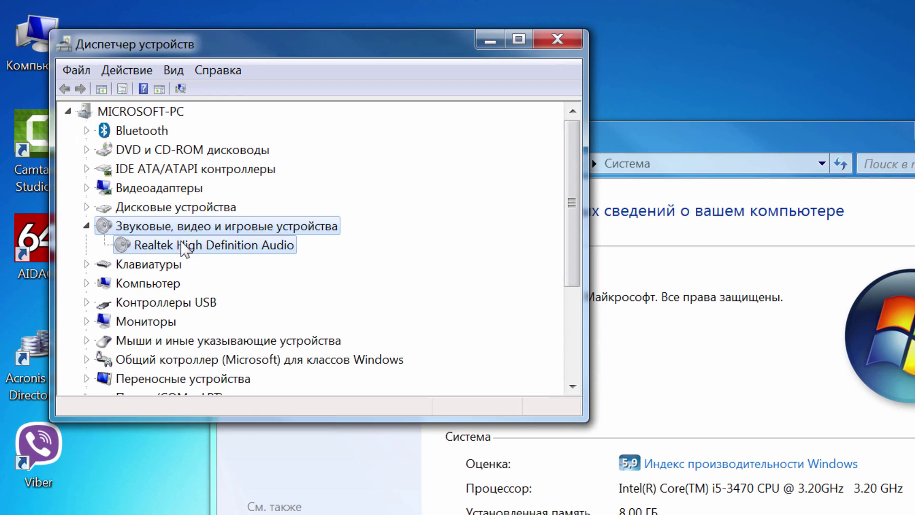
double_click(237, 251)
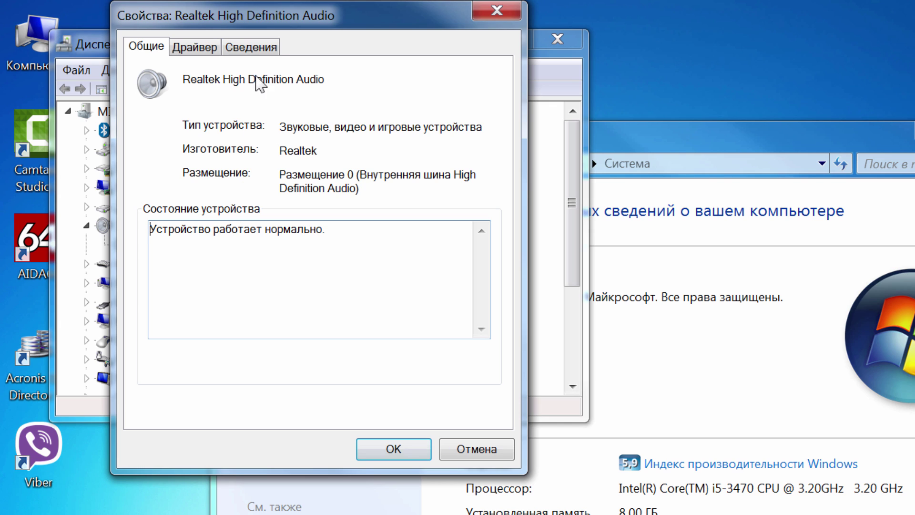
Step: Display the hardware IDs (ИД оборудования) in the audio device's details and copy the first value
left_click(254, 47)
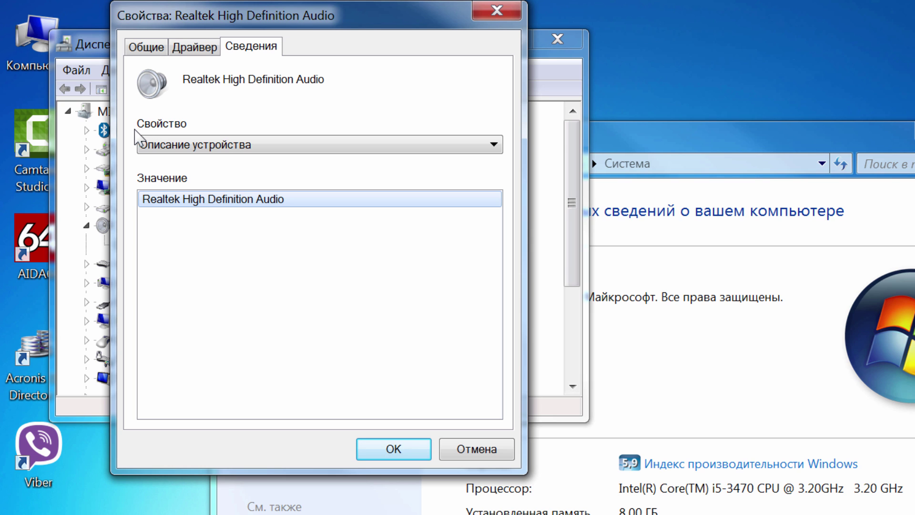
left_click(215, 145)
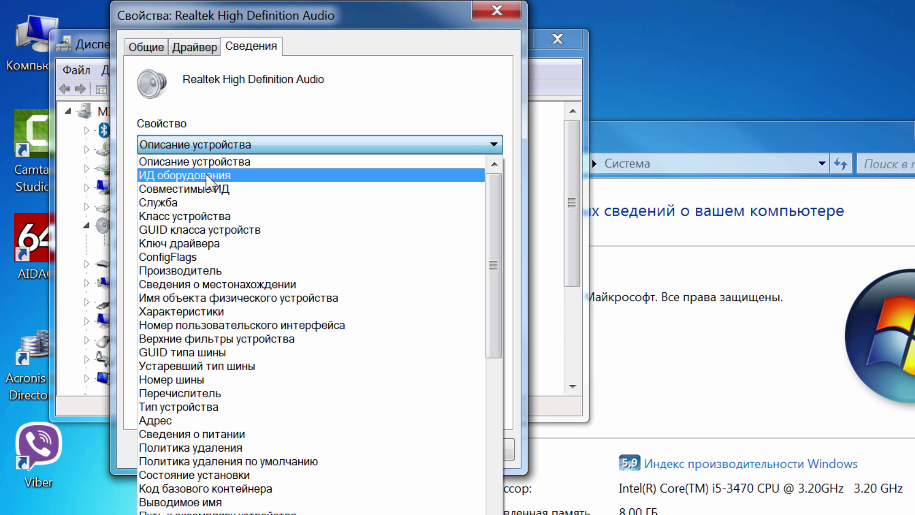
left_click(164, 177)
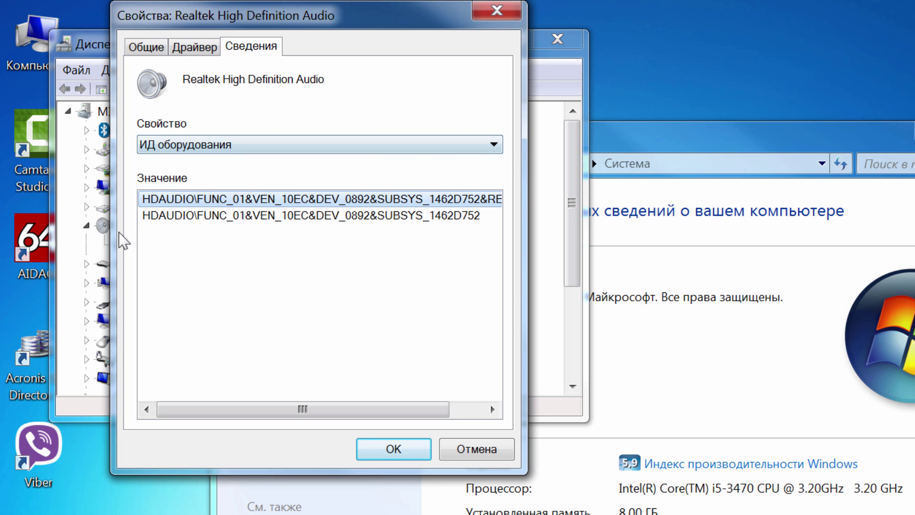
right_click(292, 201)
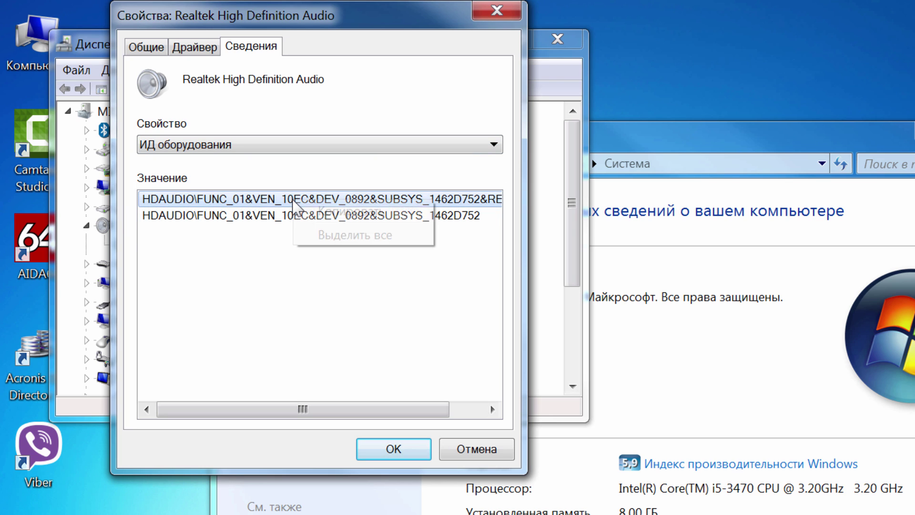
left_click(339, 219)
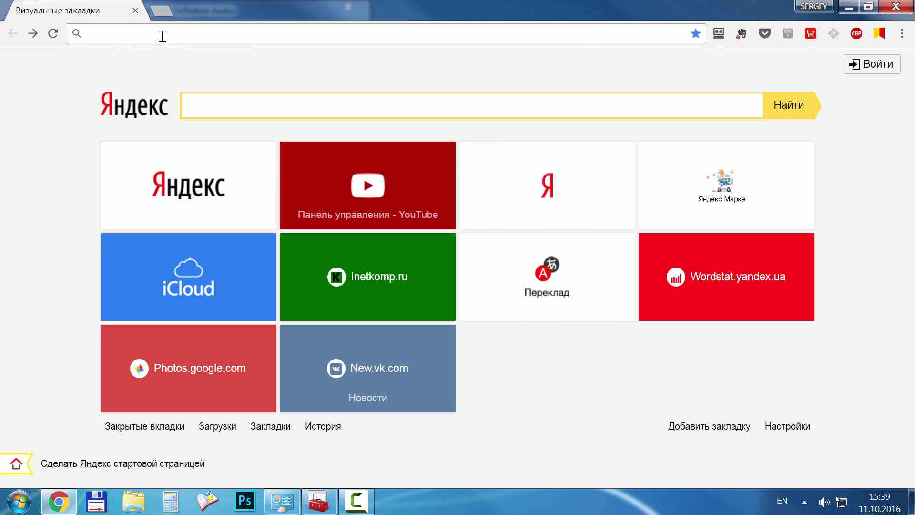
Step: Open devid.info in the browser and search its driver database for the copied hardware ID
left_click(162, 36)
type("devid.info")
key("Return")
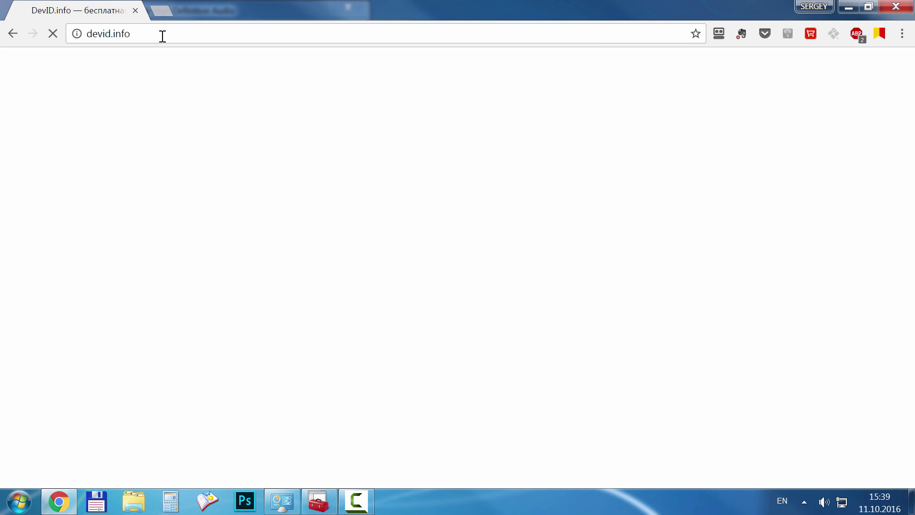
left_click(346, 106)
right_click(348, 106)
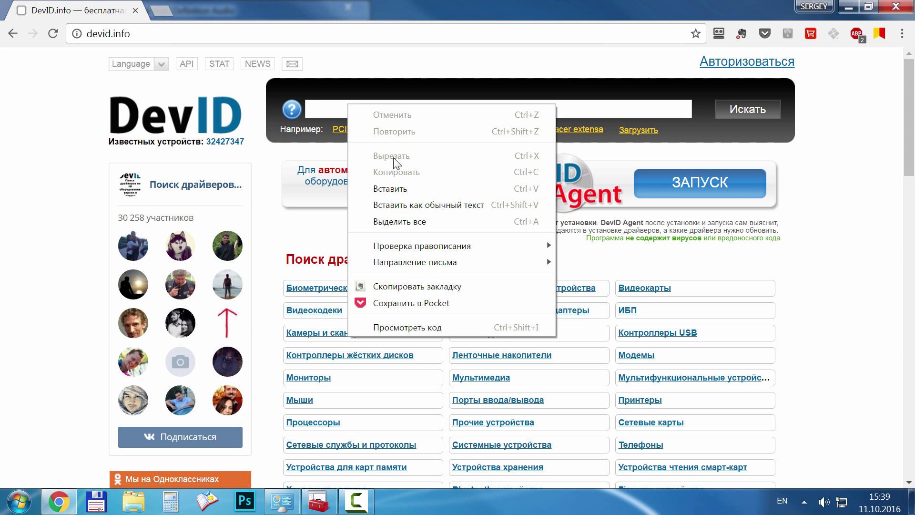
left_click(393, 187)
left_click(749, 116)
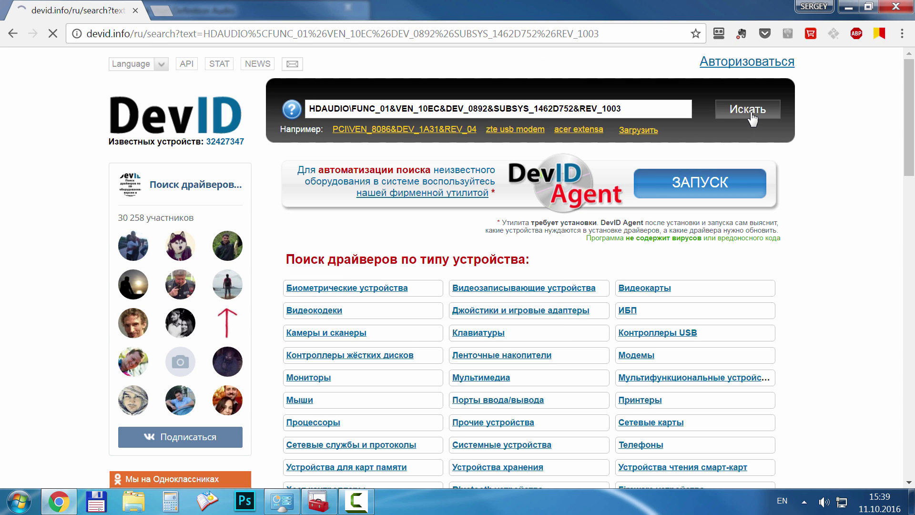
Step: Compare the first found driver's date with the date of the installed driver in the Realtek High Definition Audio properties
scroll(570, 246, "down", 5)
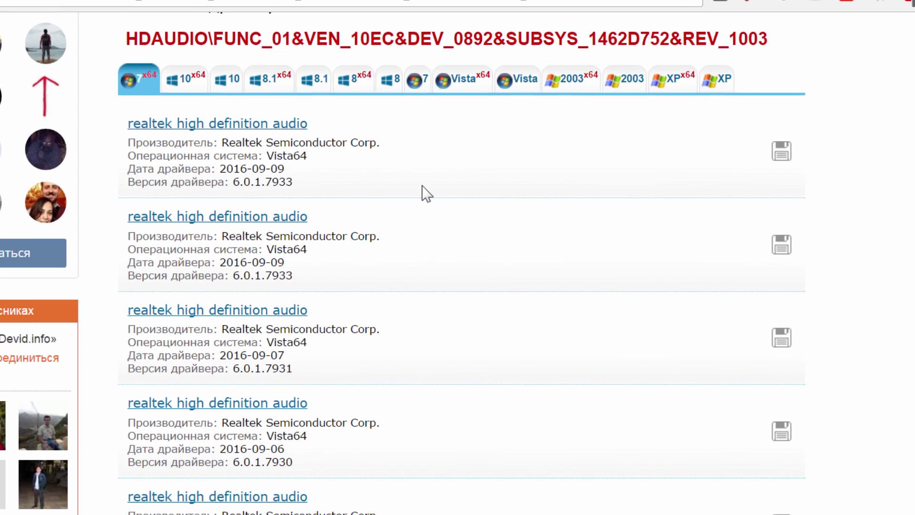
left_click_drag(143, 174, 214, 177)
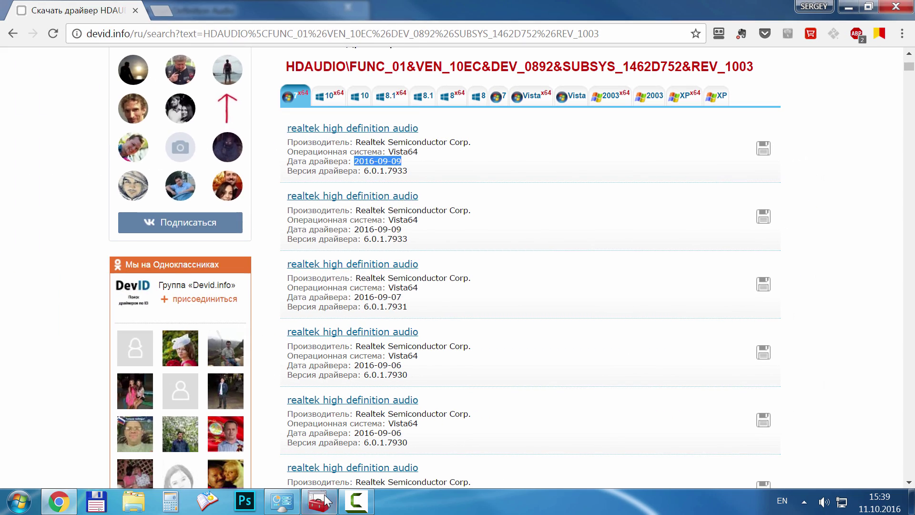
left_click(324, 501)
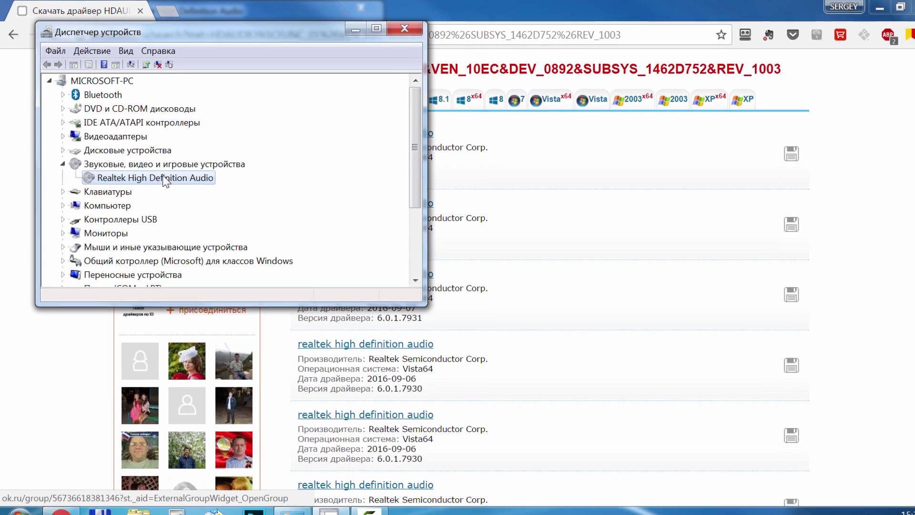
double_click(153, 172)
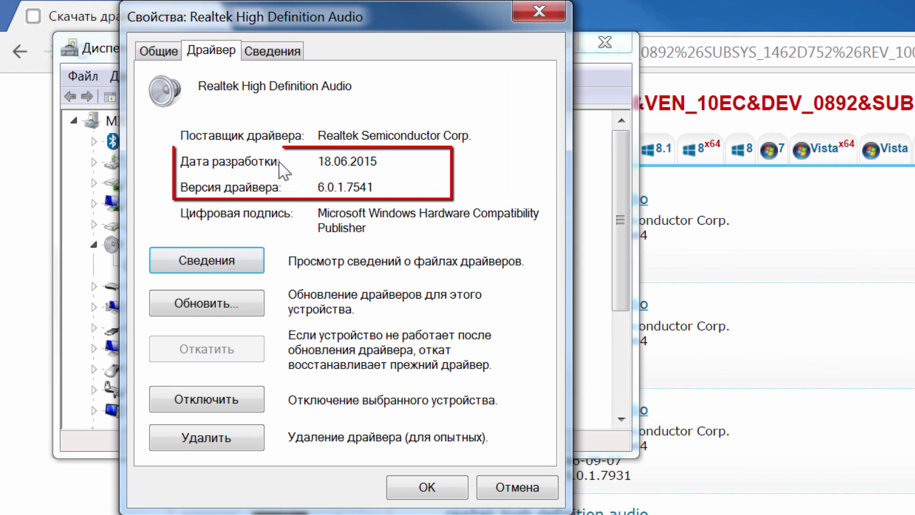
double_click(324, 161)
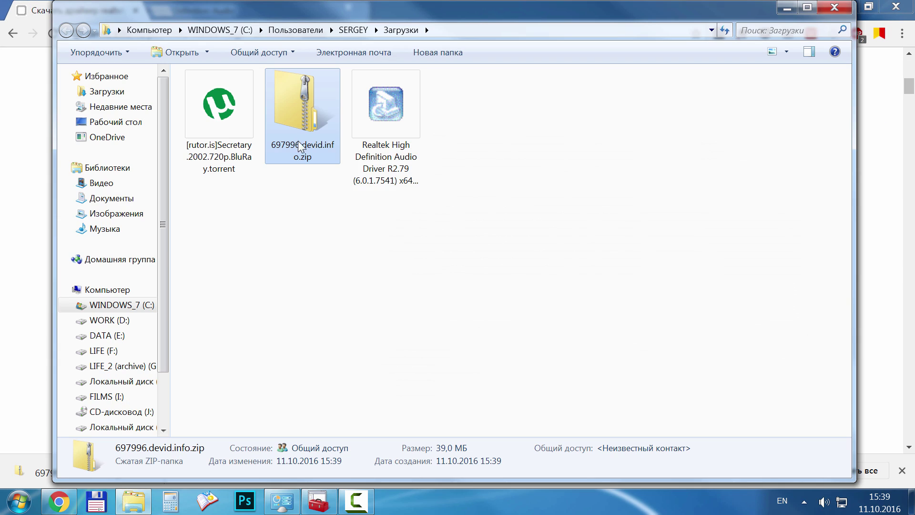
Step: Extract 697996.devid.info.zip into its own folder in Downloads and minimise the file windows
right_click(299, 127)
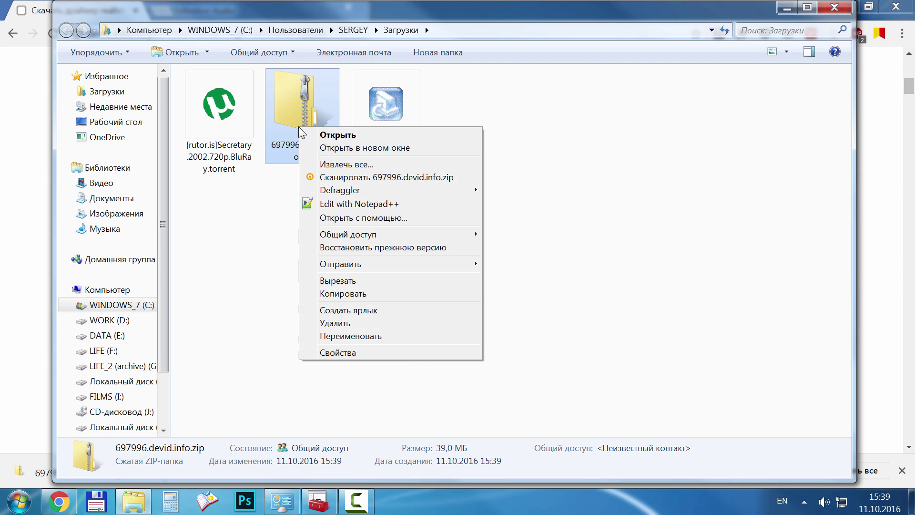
left_click(340, 164)
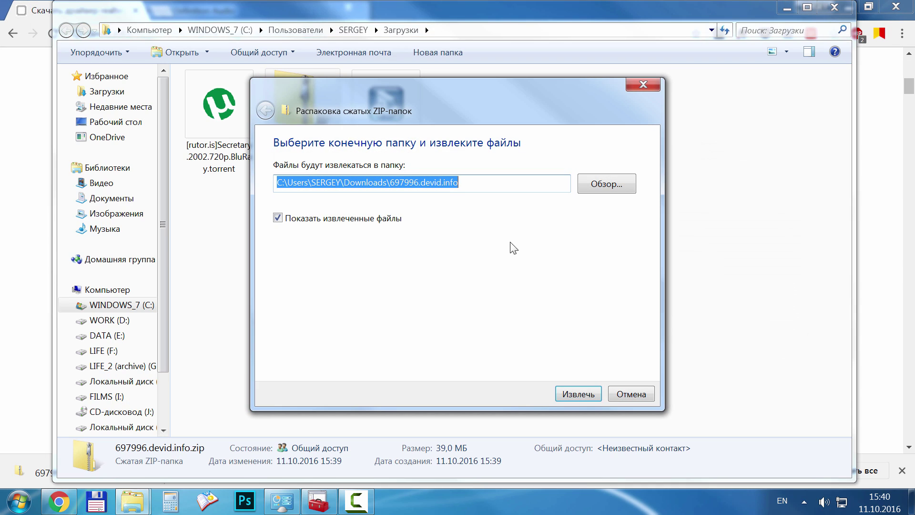
left_click(569, 393)
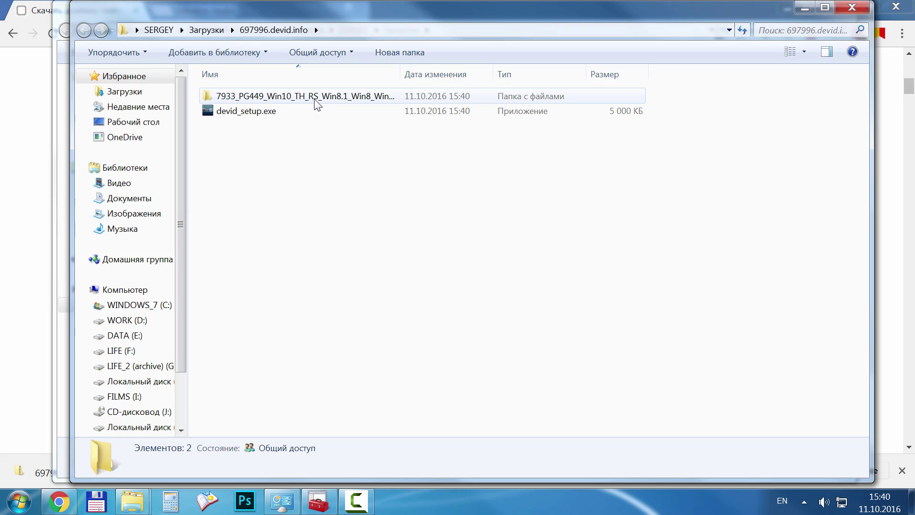
left_click(801, 8)
left_click(798, 10)
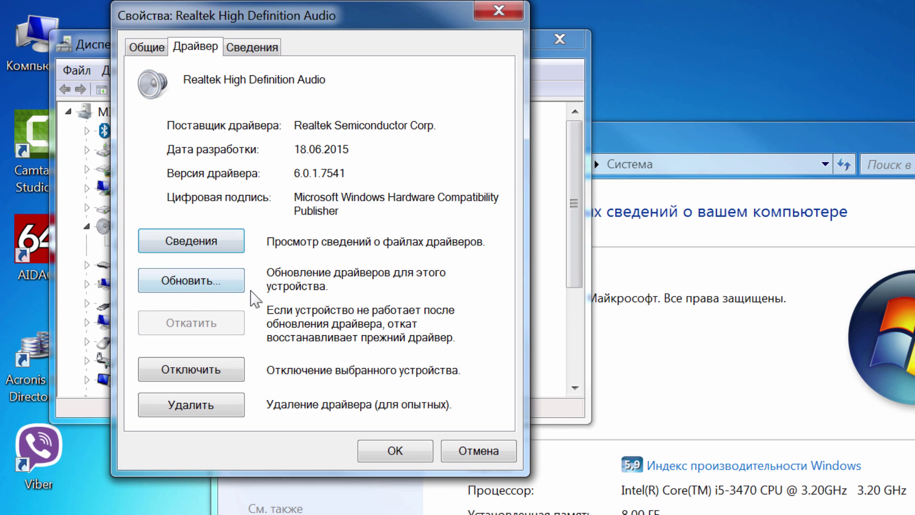
Step: Update the Realtek High Definition Audio driver manually from the WIN64 folder inside the extracted 697996.devid.info folder and check the new driver date
left_click(212, 285)
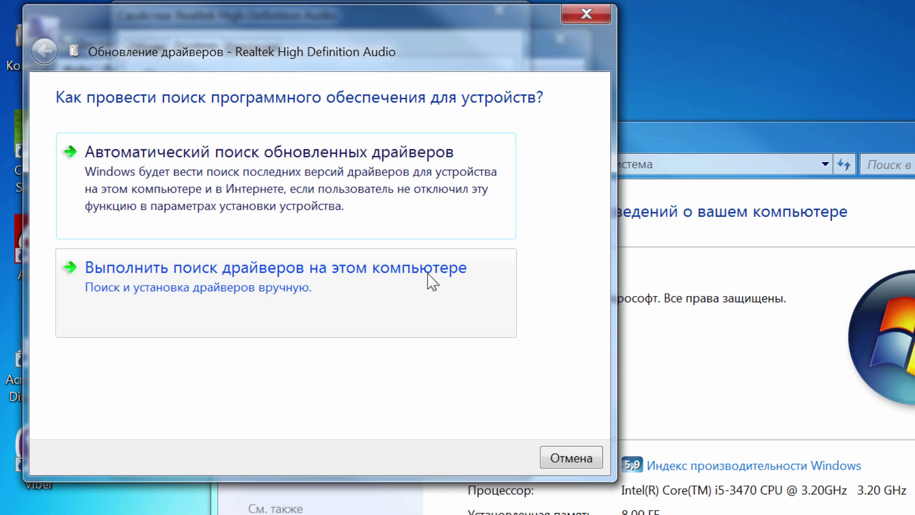
left_click(300, 333)
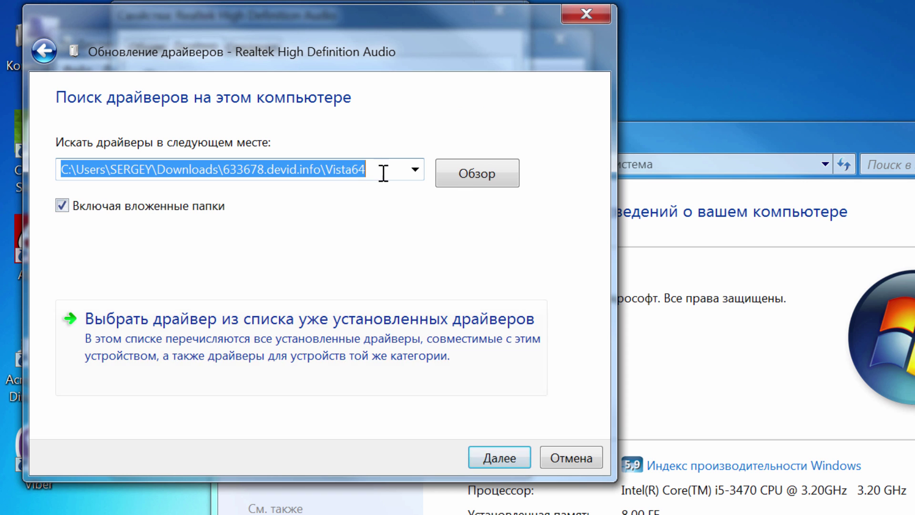
left_click(460, 176)
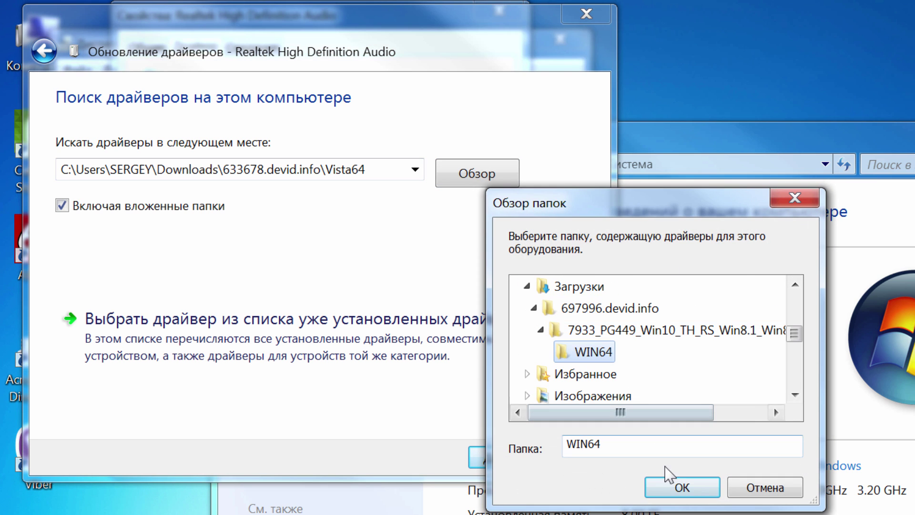
left_click(672, 486)
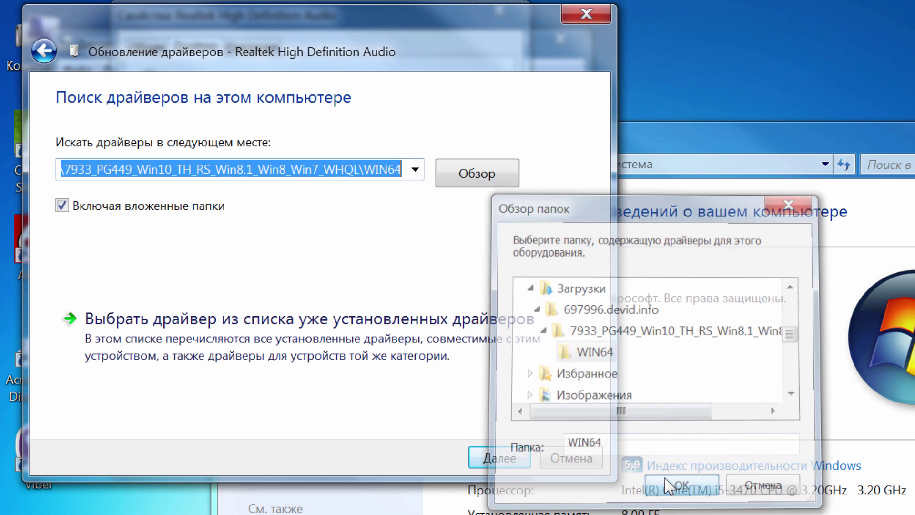
left_click(477, 456)
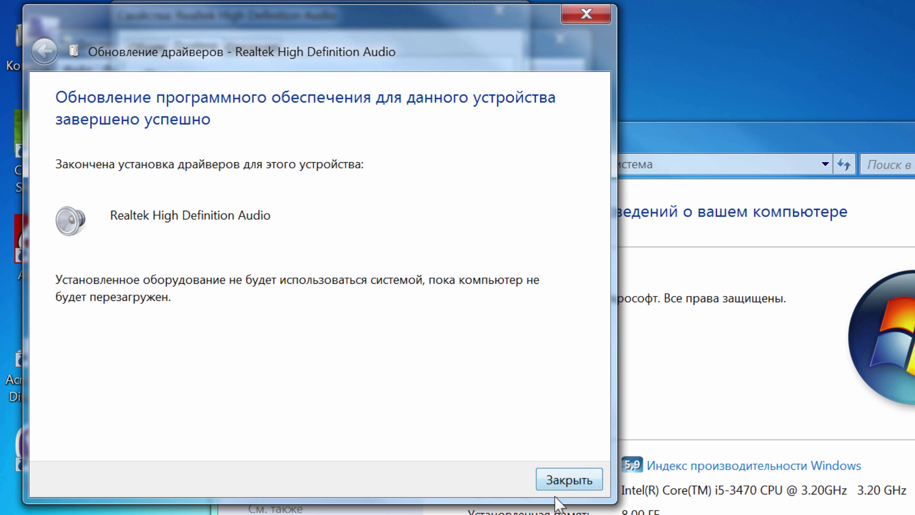
left_click(559, 480)
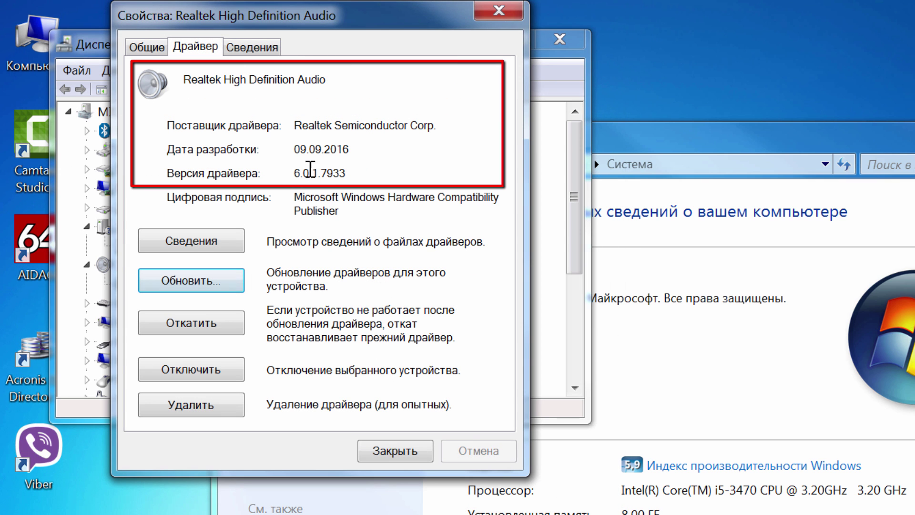
double_click(302, 150)
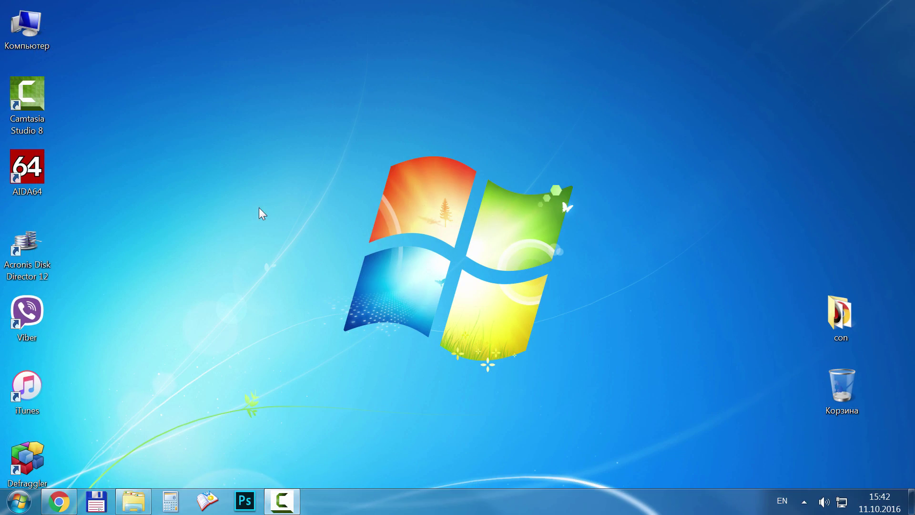
Step: Launch the Realtek High Definition Audio Driver R2.79 (6.0.1.7541) x64 installer from Downloads and minimise the folder window
left_click(133, 501)
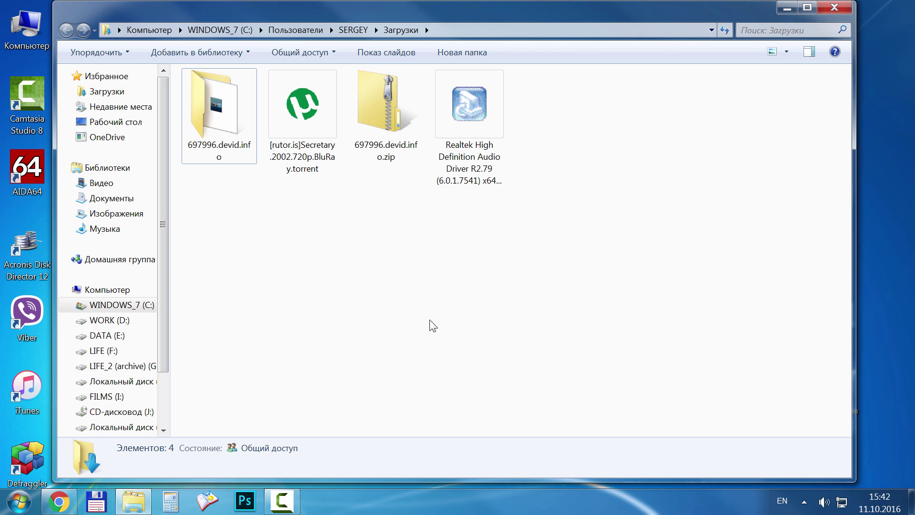
left_click(478, 143)
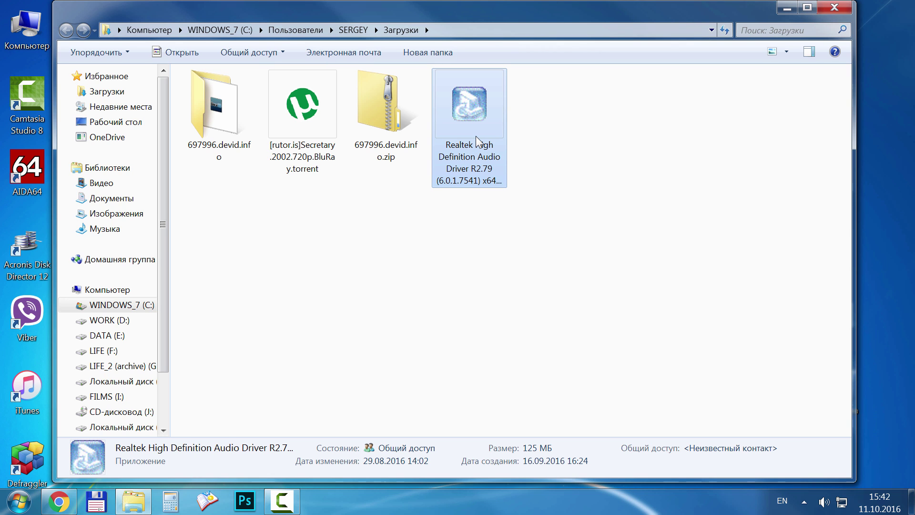
right_click(477, 138)
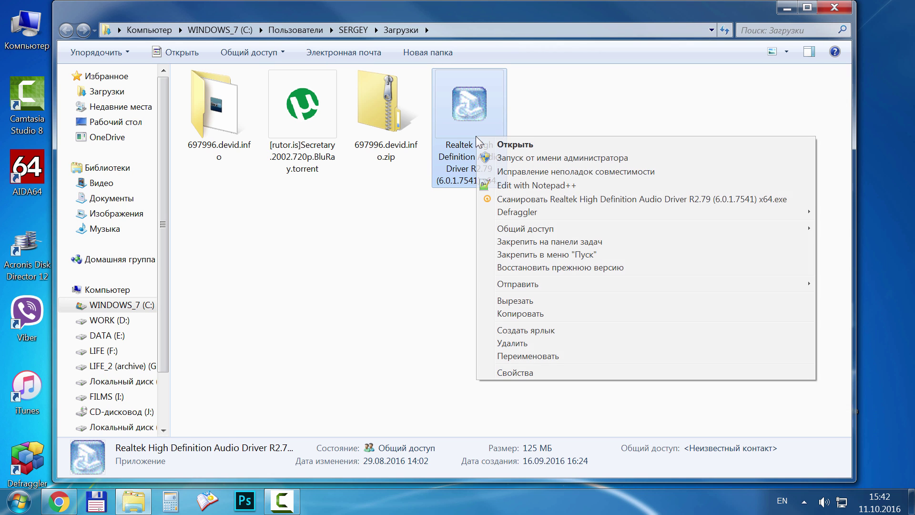
left_click(496, 145)
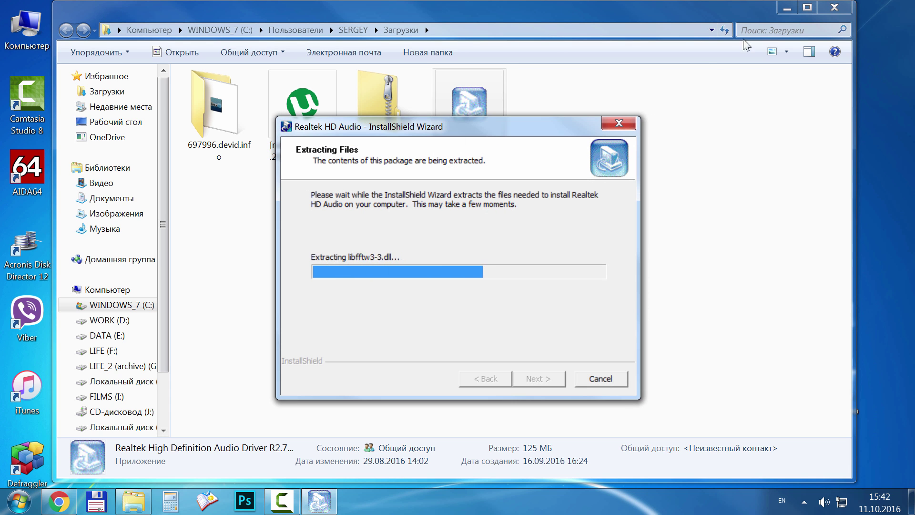
left_click(787, 7)
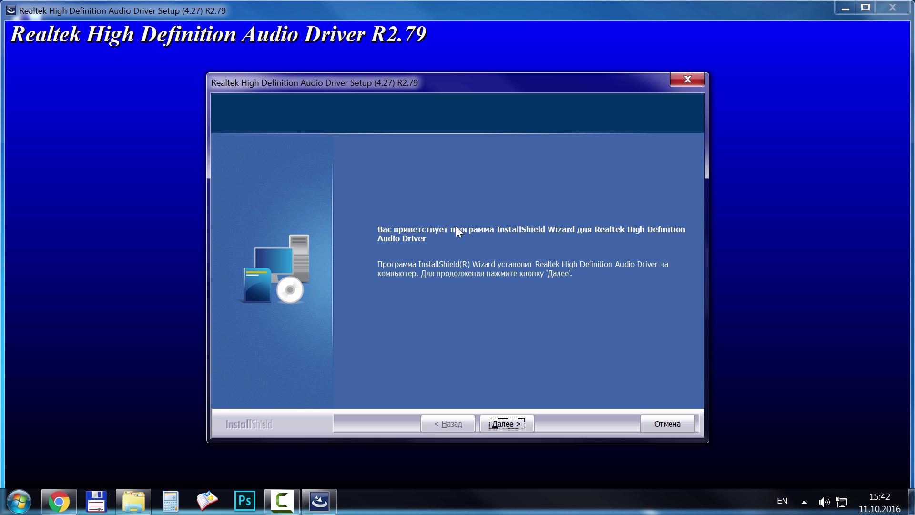
Step: Remove the current Realtek audio driver with the setup wizard and restart the computer immediately
left_click(501, 421)
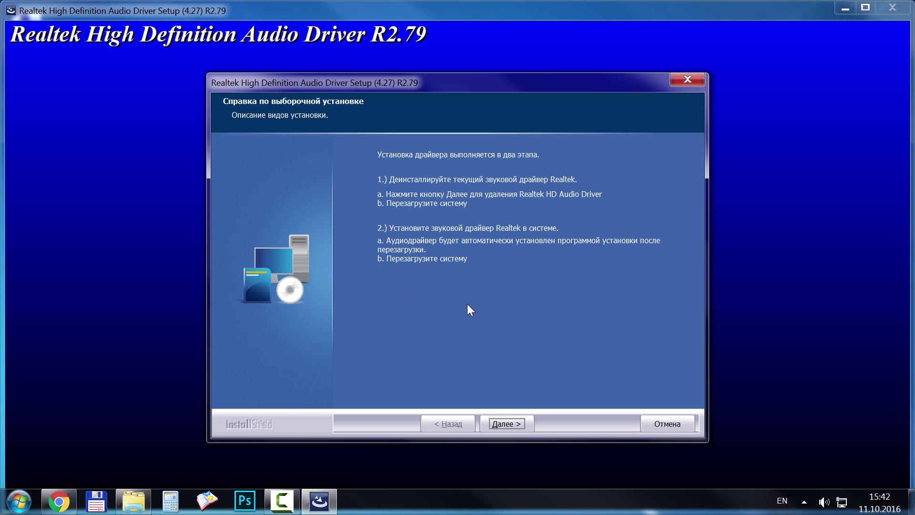
left_click(495, 420)
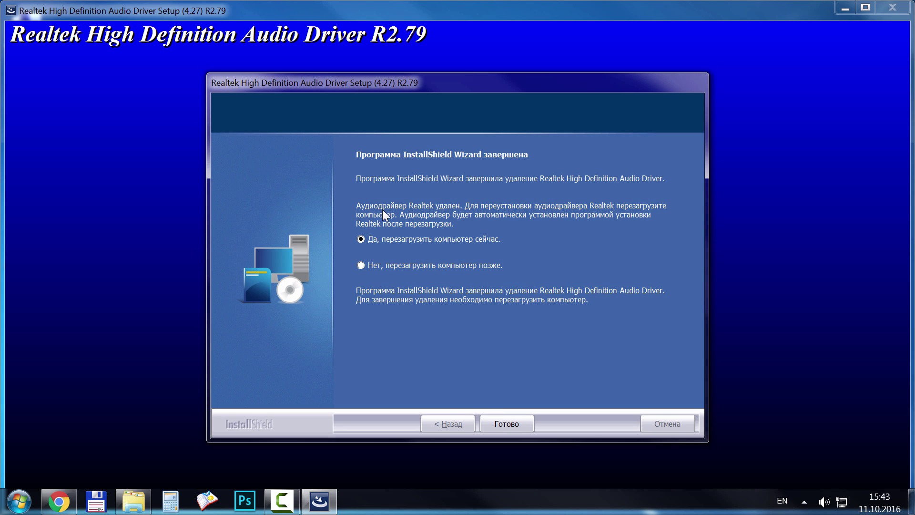
left_click(493, 418)
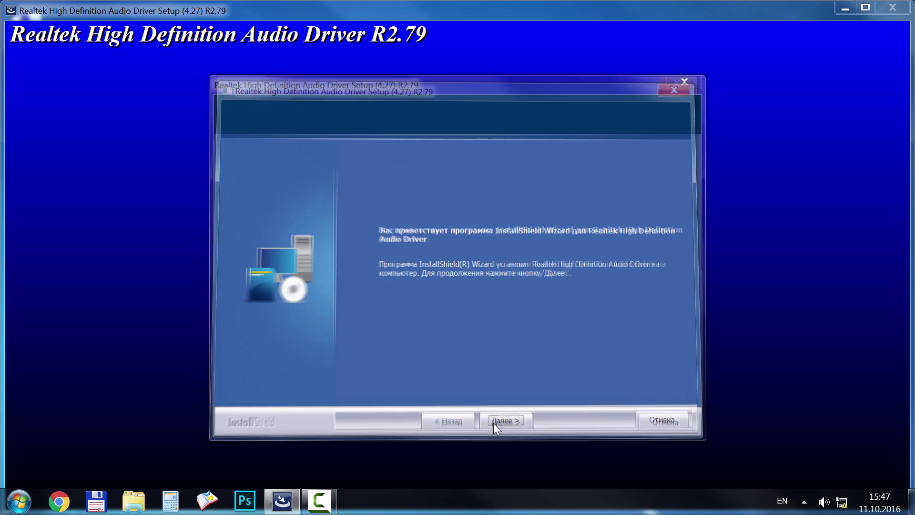
Step: Install Realtek High Definition Audio Driver R2.79 with an immediate restart, and open the Realtek audio manager
left_click(503, 421)
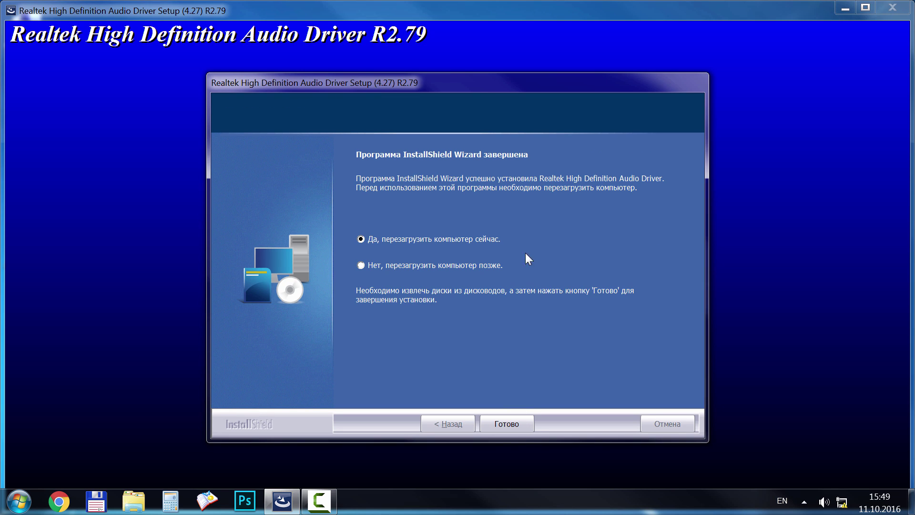
left_click(514, 421)
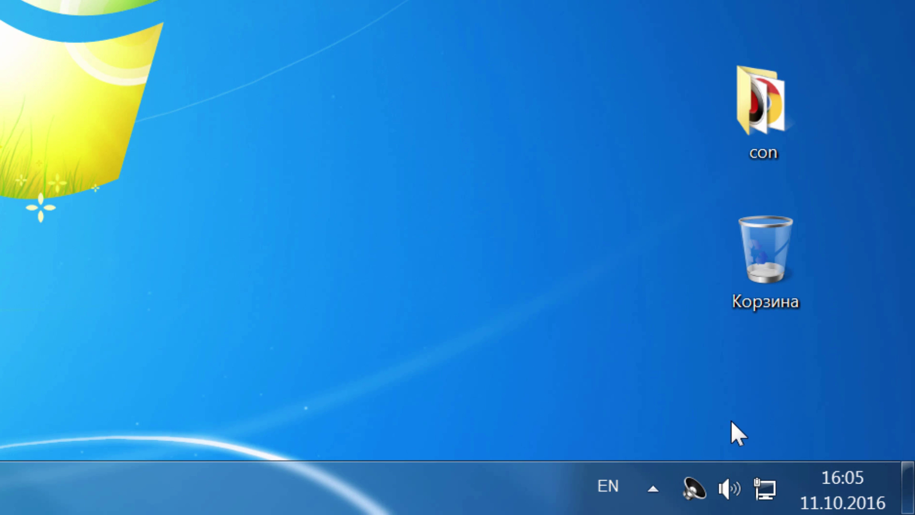
double_click(694, 483)
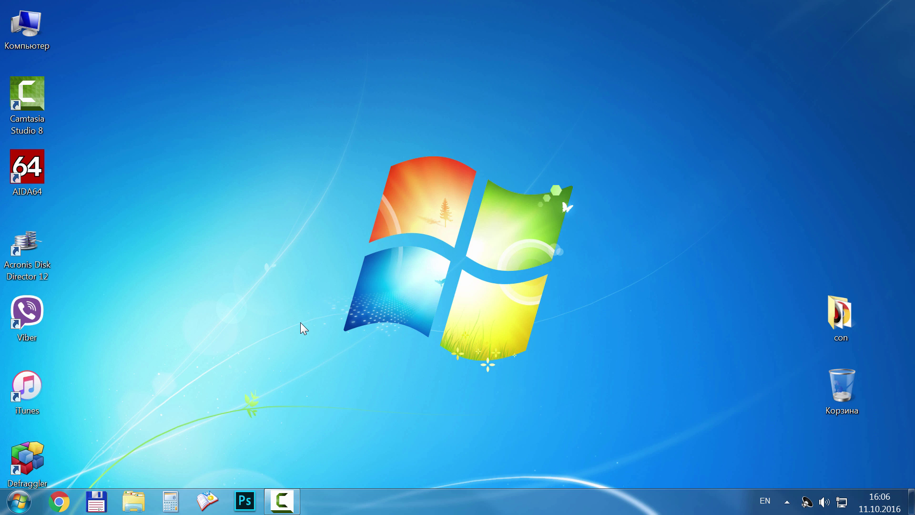
Step: Run services.msc to open the Services console (Службы) and widen the service name column (Имя)
key("super+r")
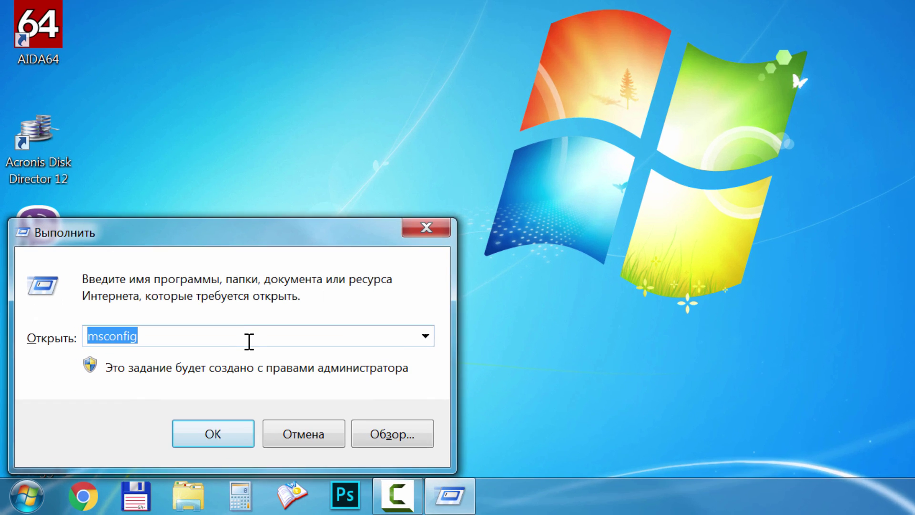
key("BackSpace")
type("services.msc")
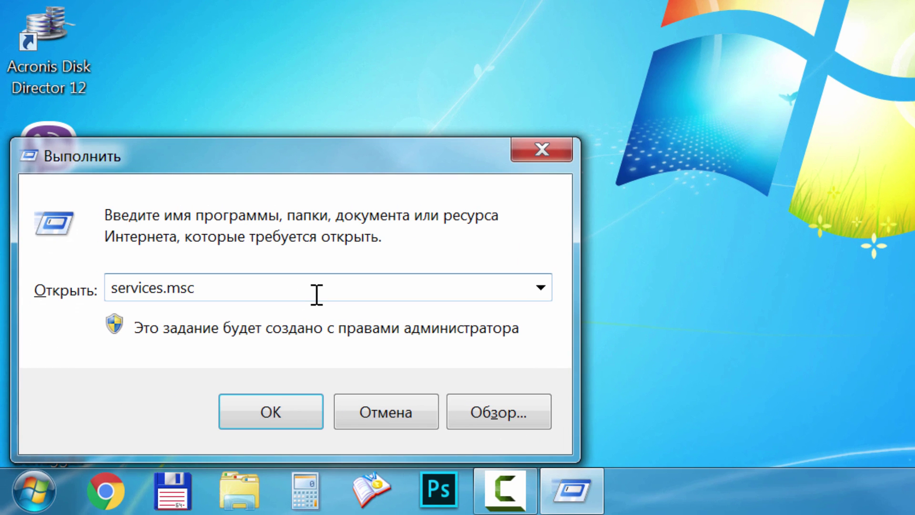
left_click_drag(249, 341, 91, 335)
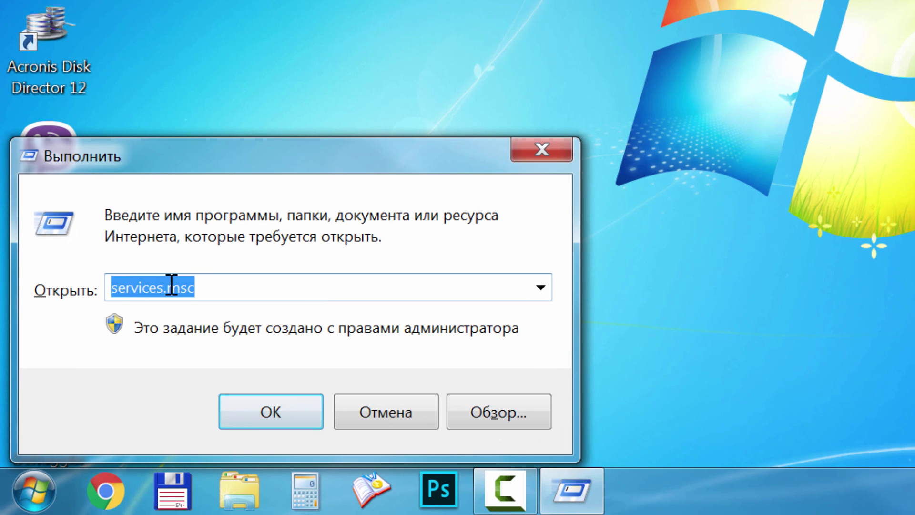
left_click(282, 405)
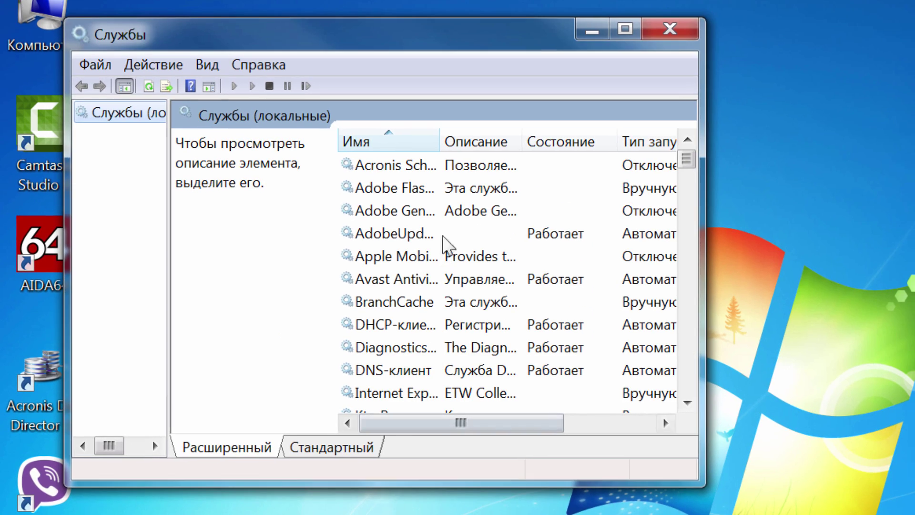
left_click_drag(439, 141, 495, 142)
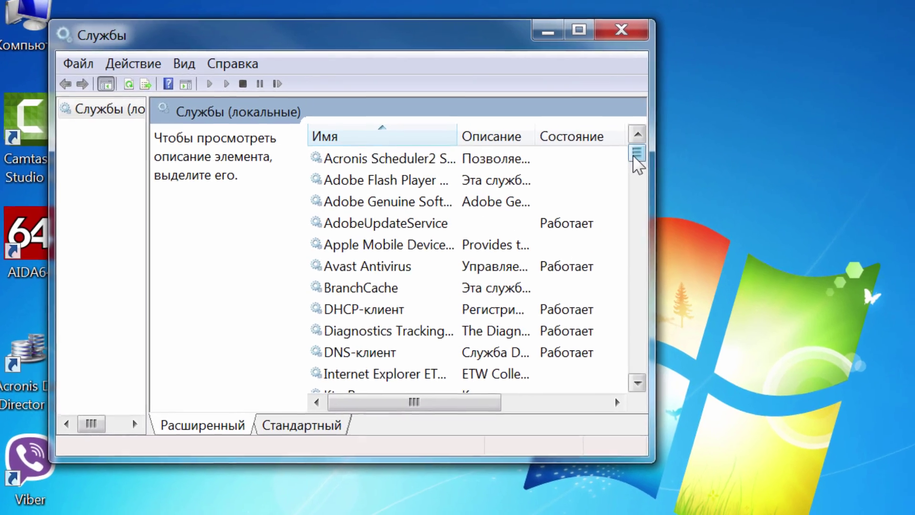
Step: Select the Windows Audio service, enlarge the Services window and widen the service name column (Имя) to show full names
left_click_drag(634, 157, 561, 173)
left_click(336, 188)
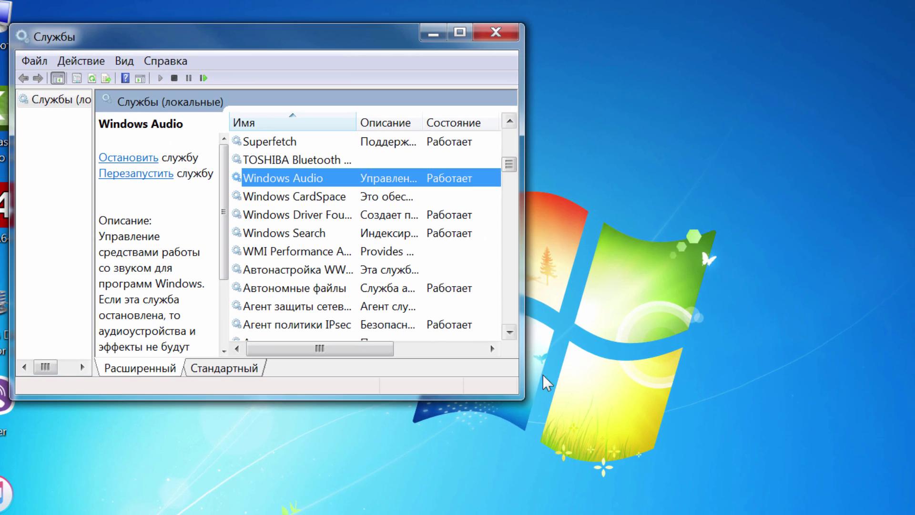
left_click_drag(548, 409, 910, 498)
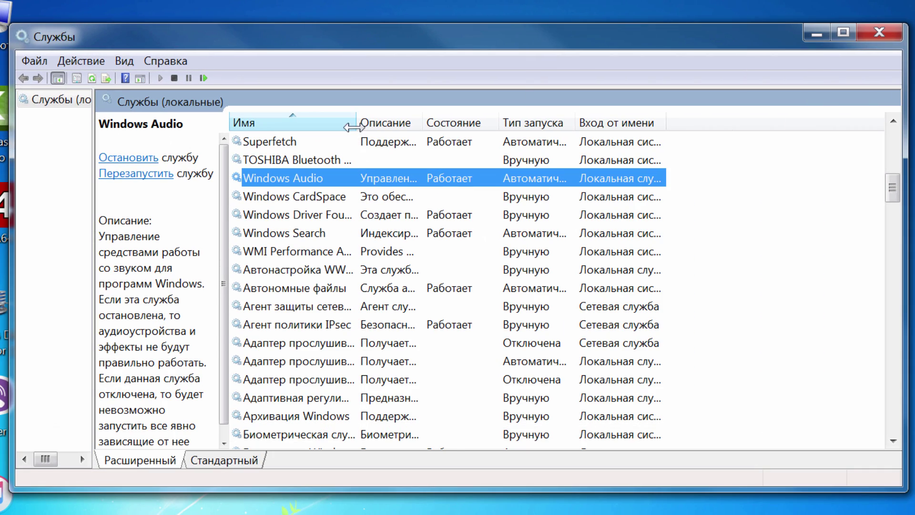
left_click_drag(356, 122, 448, 123)
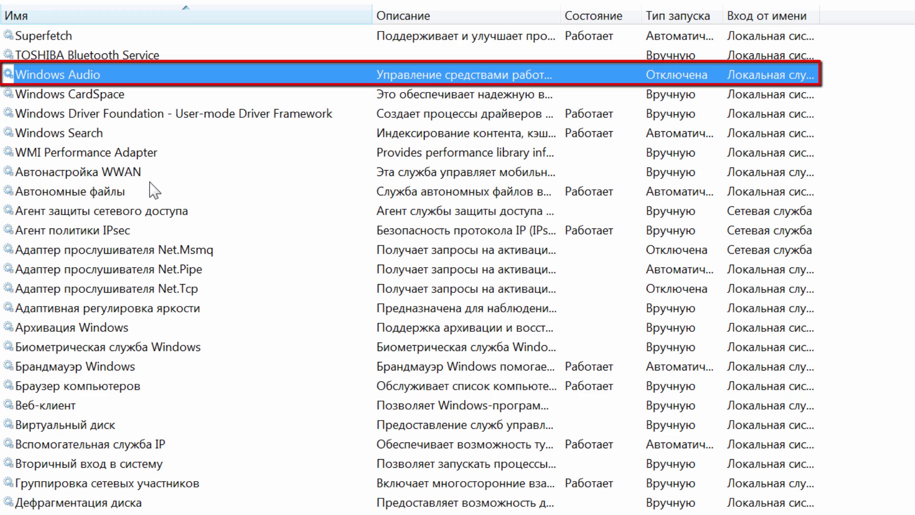
Step: Set the Windows Audio service's startup type (Тип запуска) to Автоматически in its properties and apply the change
right_click(94, 75)
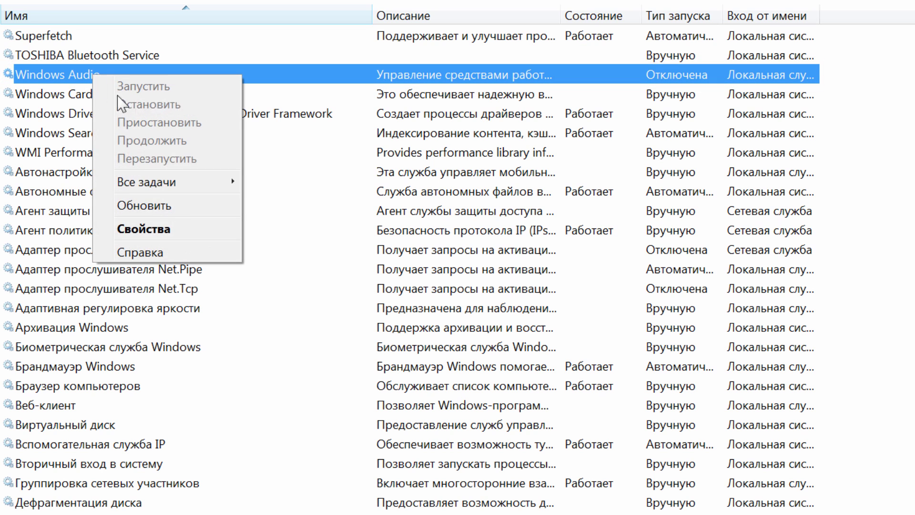
left_click(160, 230)
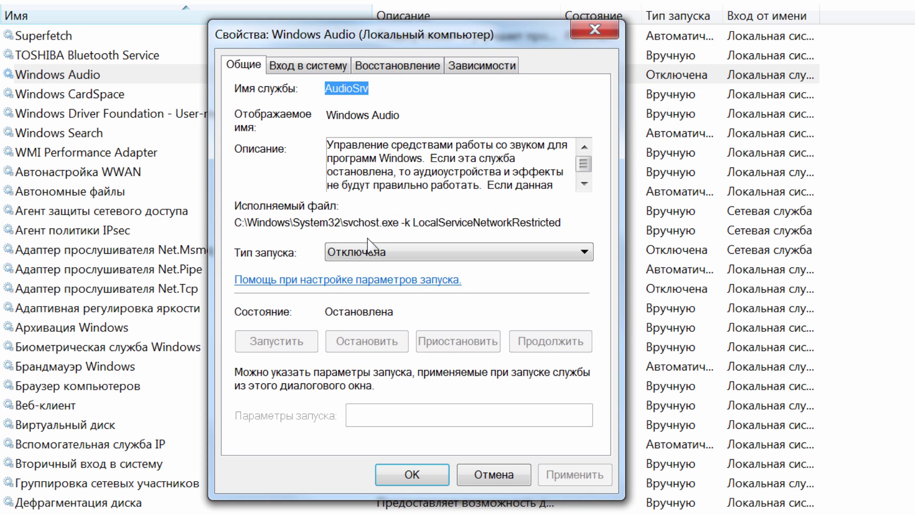
left_click(371, 251)
left_click(372, 281)
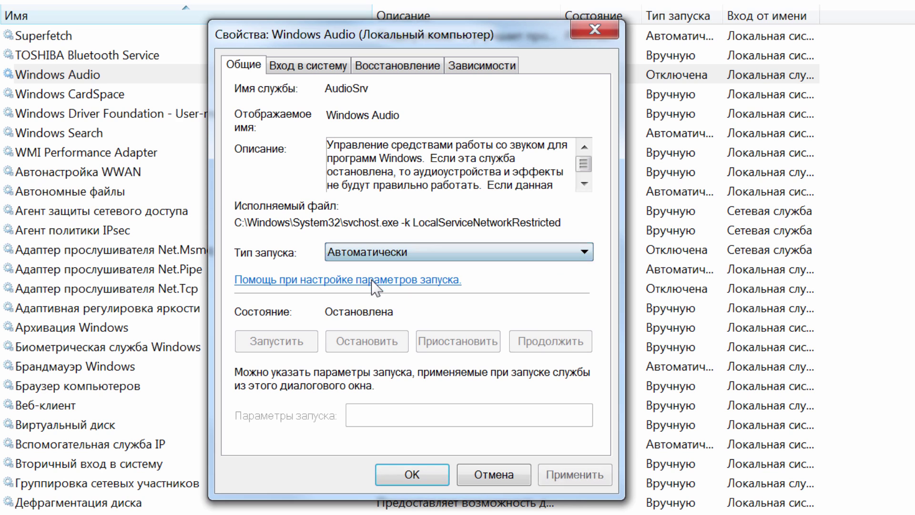
left_click(568, 474)
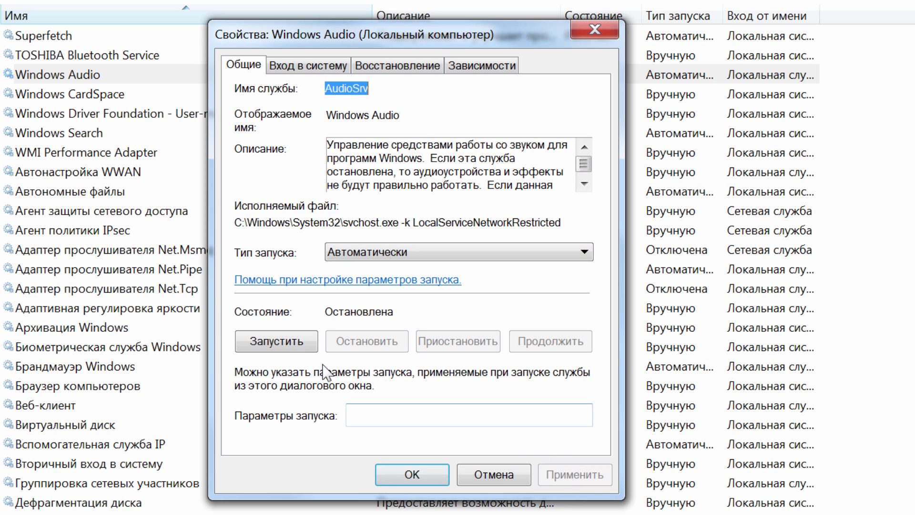
Step: Start the Windows Audio service, confirm its properties and close the Services console
left_click(286, 342)
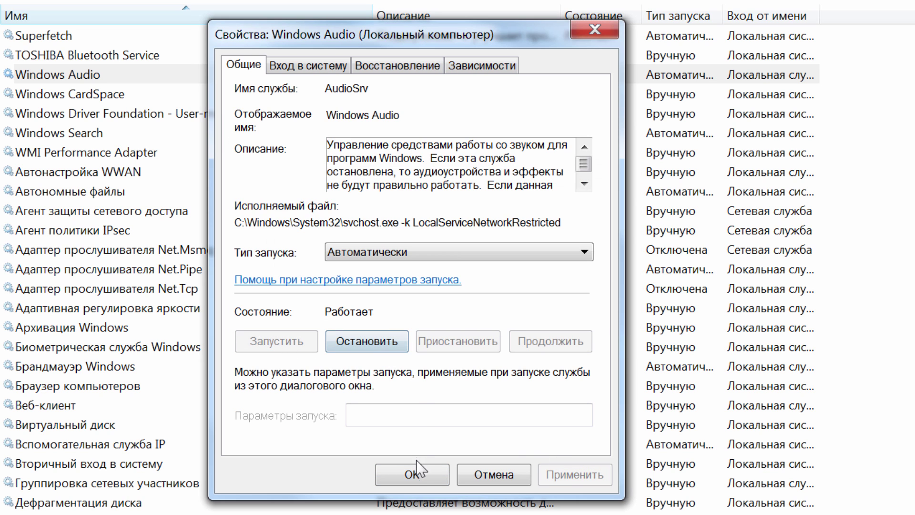
left_click(413, 471)
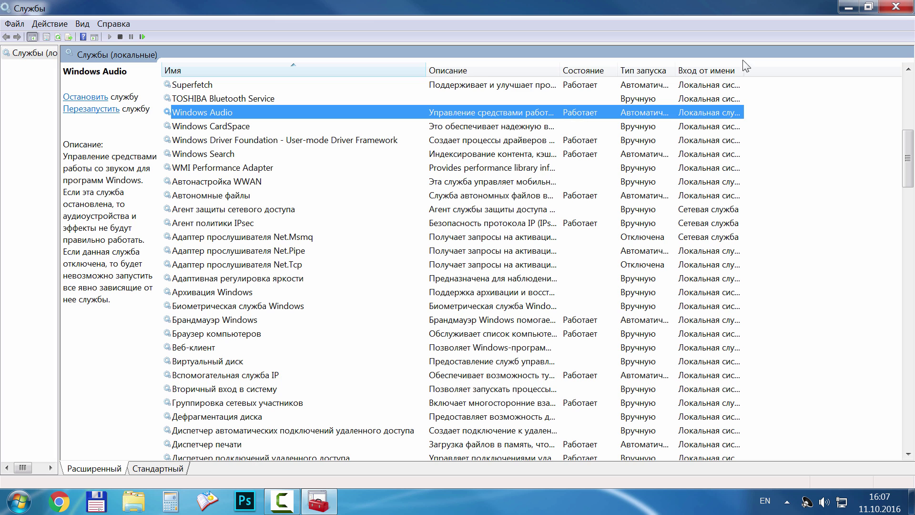
left_click(896, 7)
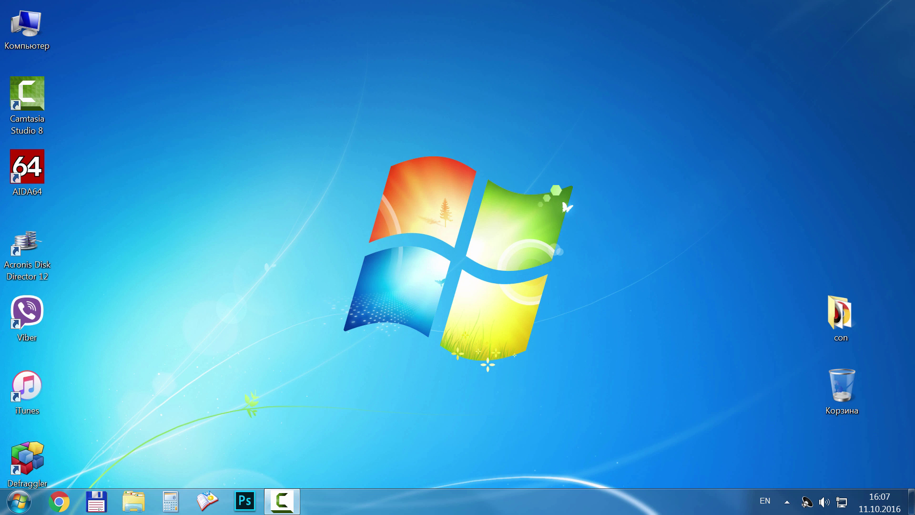